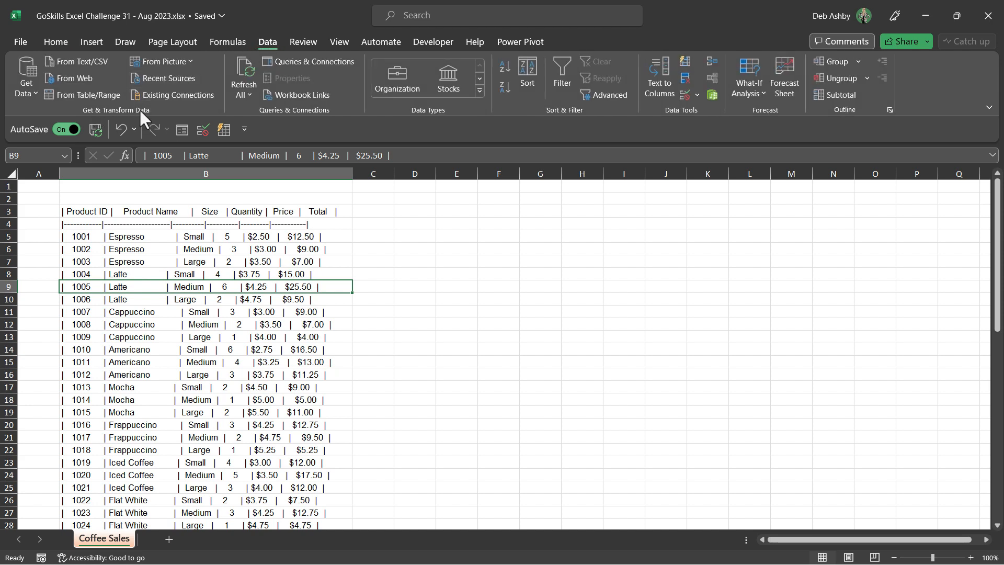
Load the coffee sales range B3:B62 into the Power Query Editor as a table with headers.
left_click(99, 92)
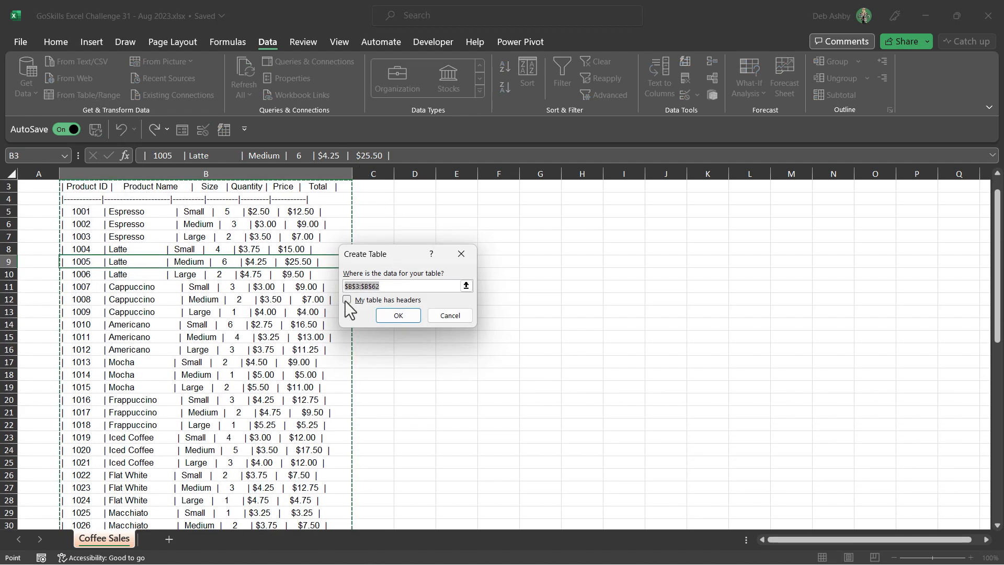
left_click(347, 300)
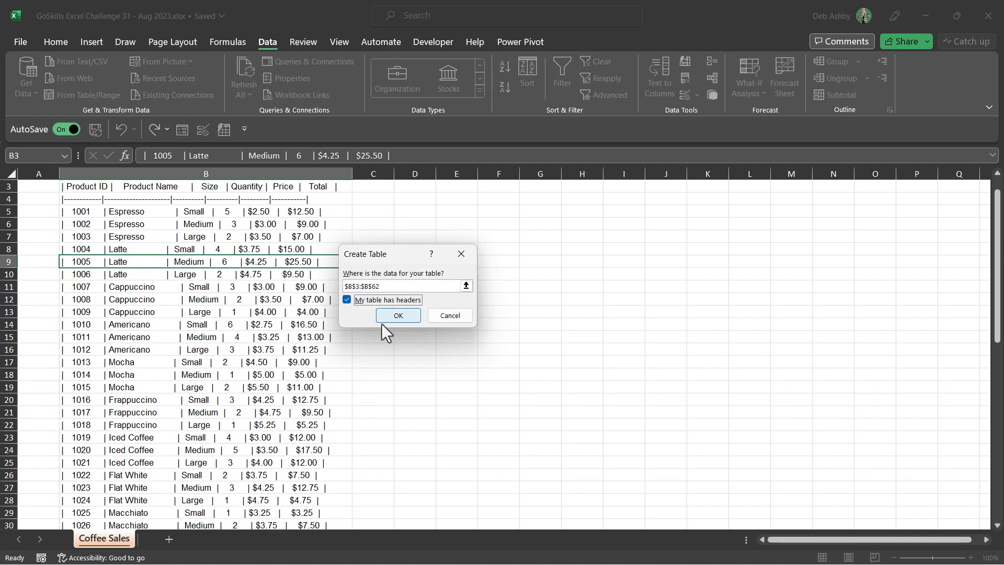
left_click(398, 315)
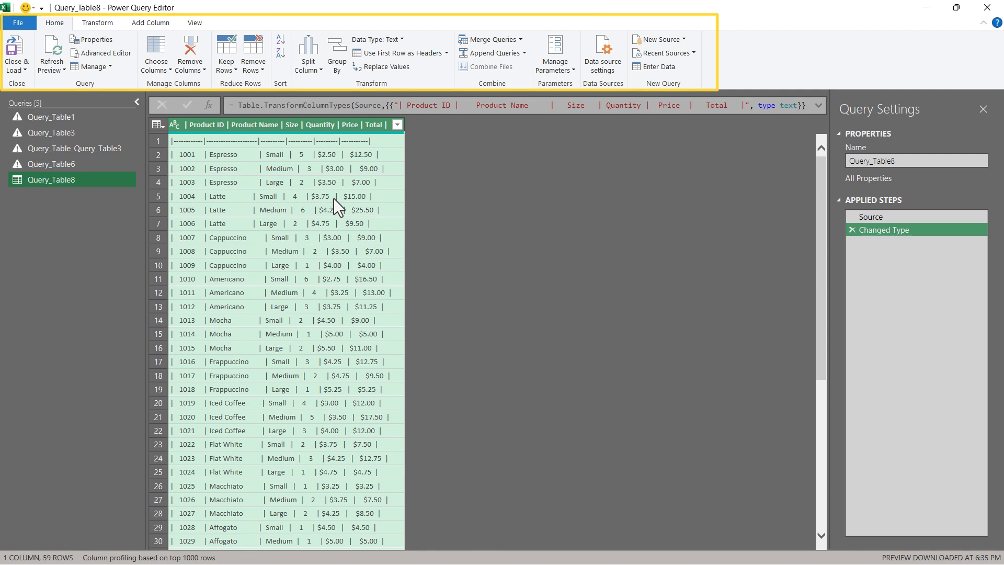
Remove the top 1 row, the dashed separator line, from the query and check the remaining rows.
left_click(370, 209)
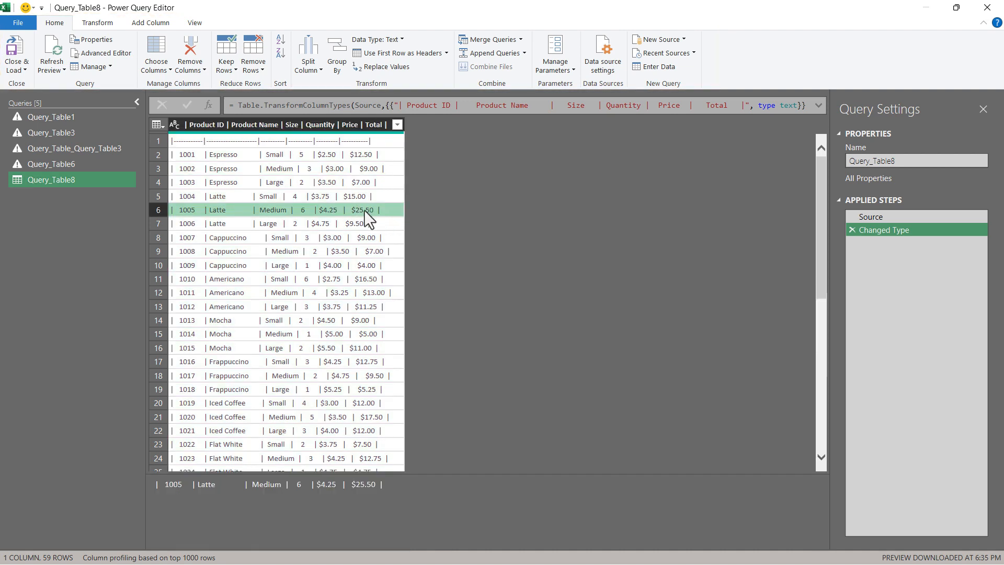
left_click(157, 142)
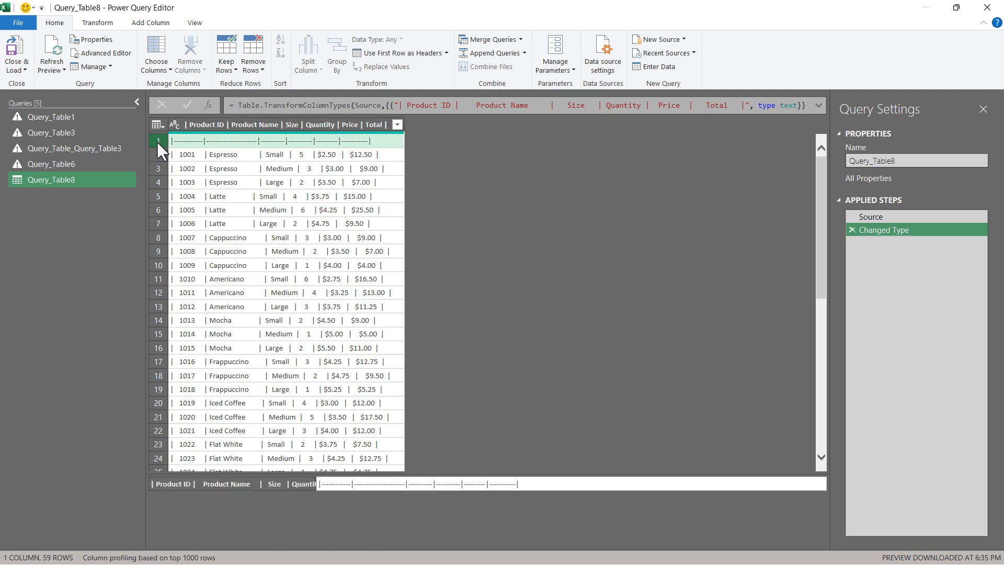
left_click(257, 67)
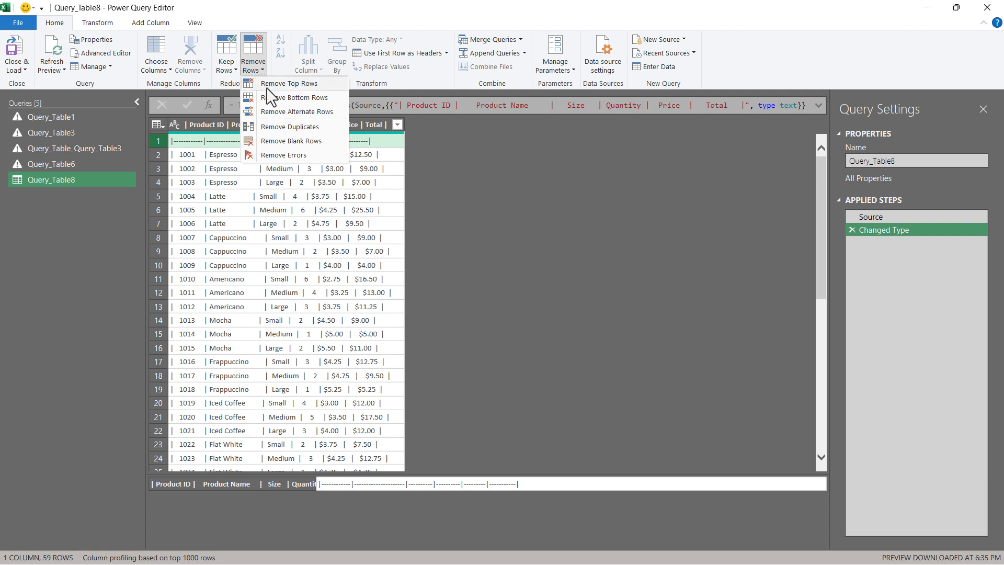
left_click(266, 87)
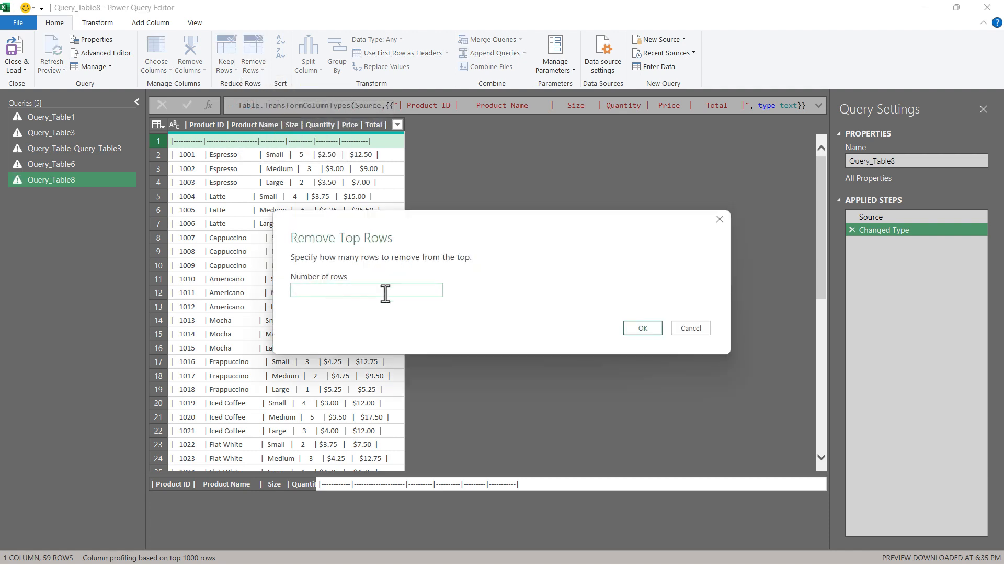
type("1")
left_click(651, 328)
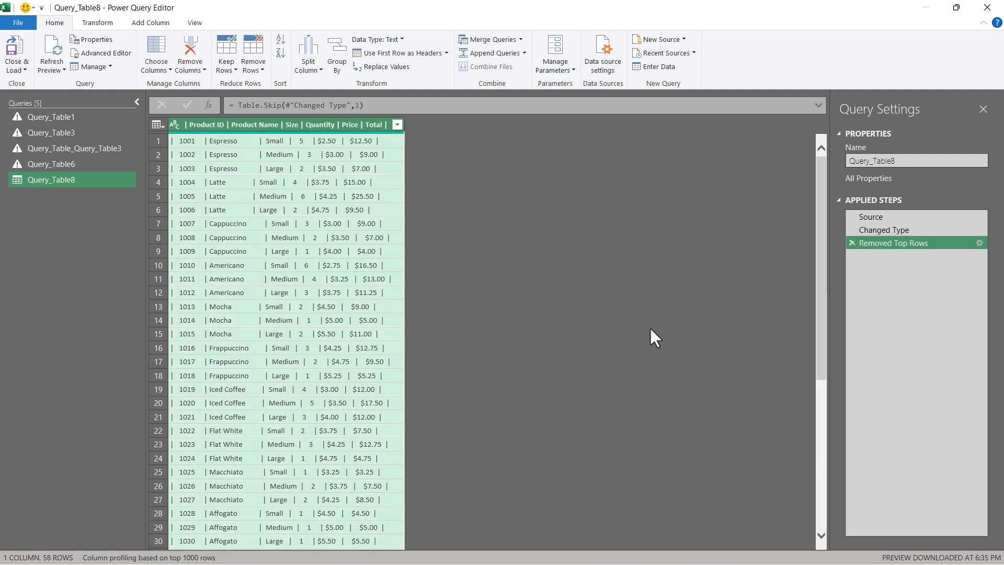
scroll(359, 241, "down", 7)
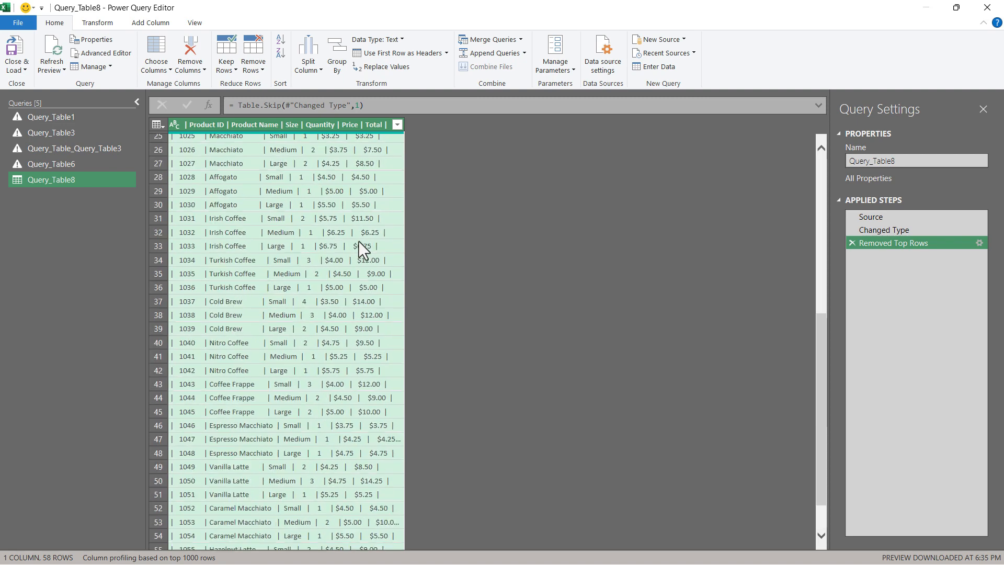
scroll(359, 241, "up", 7)
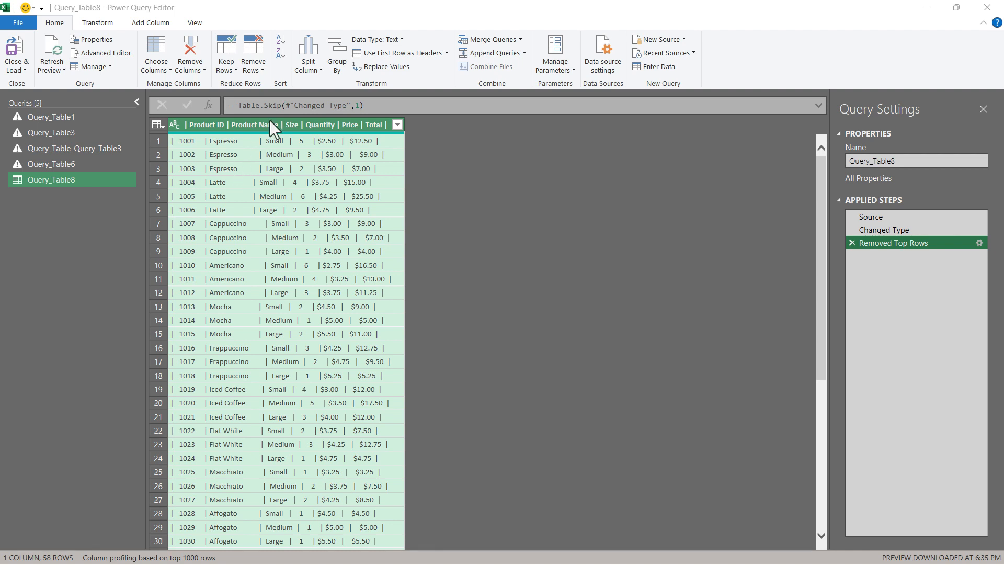
Try splitting the column at each occurrence of the custom delimiter |, and delete the split and type-change steps from the query.
left_click(319, 73)
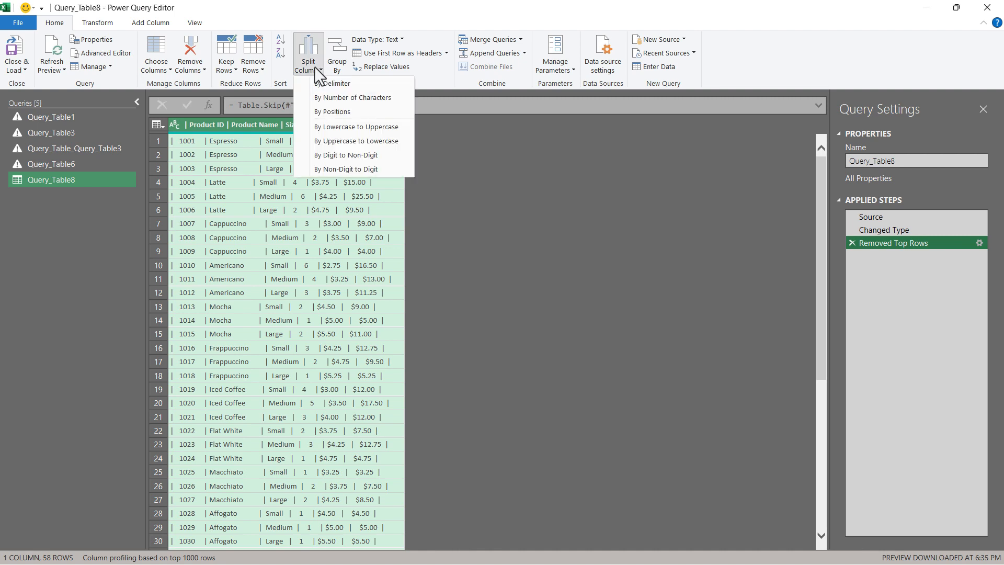
left_click(361, 87)
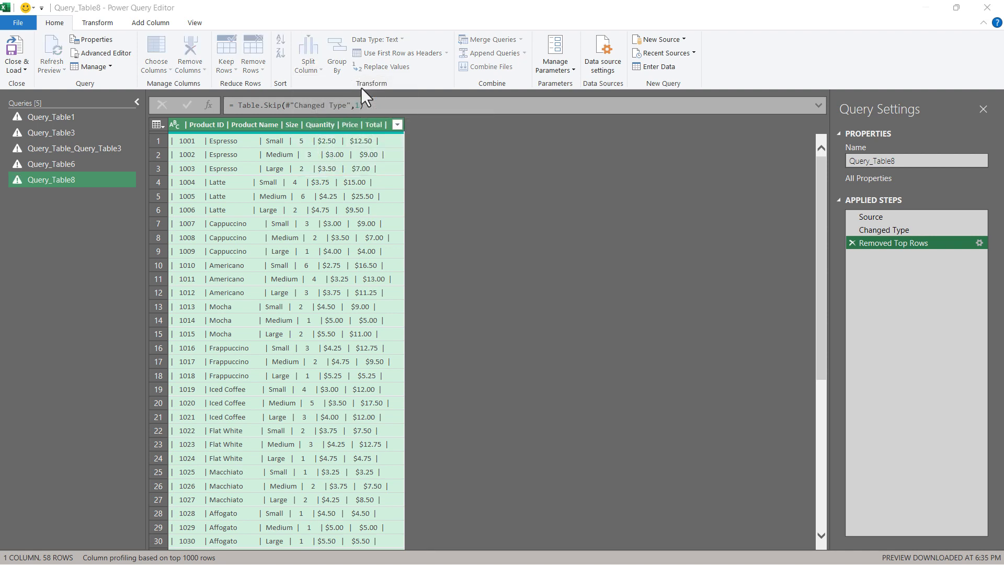
left_click(434, 206)
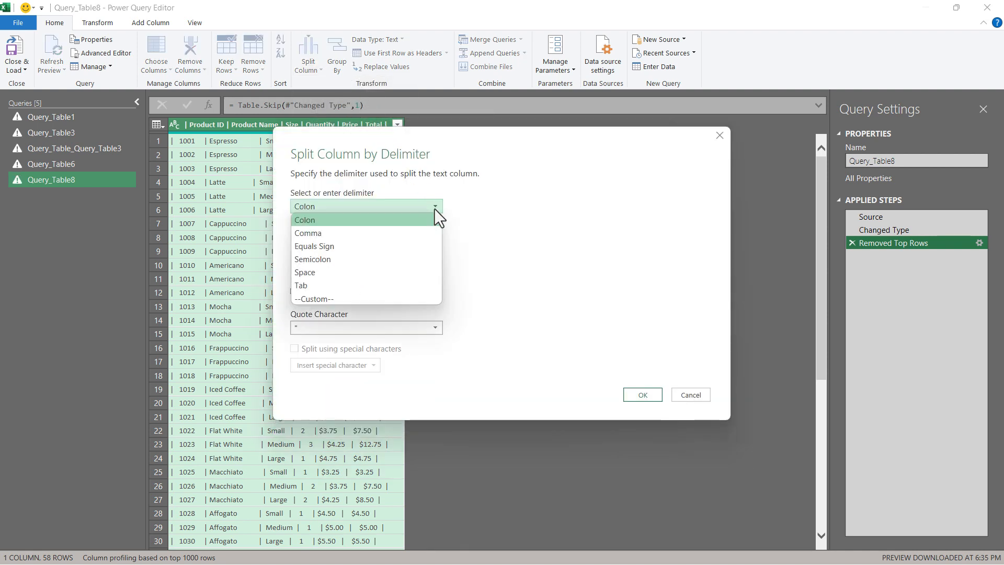
left_click(315, 299)
left_click(301, 225)
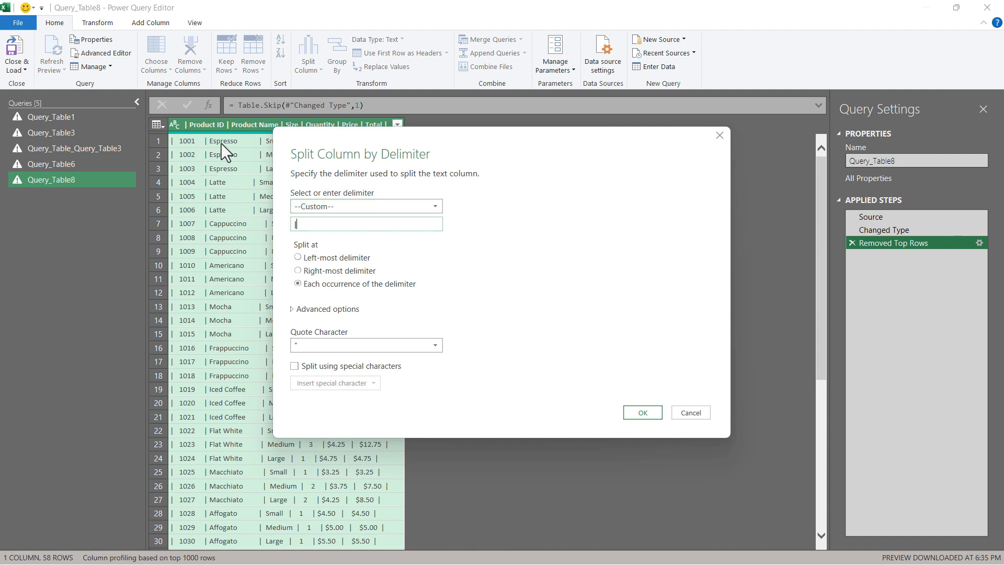
left_click(639, 412)
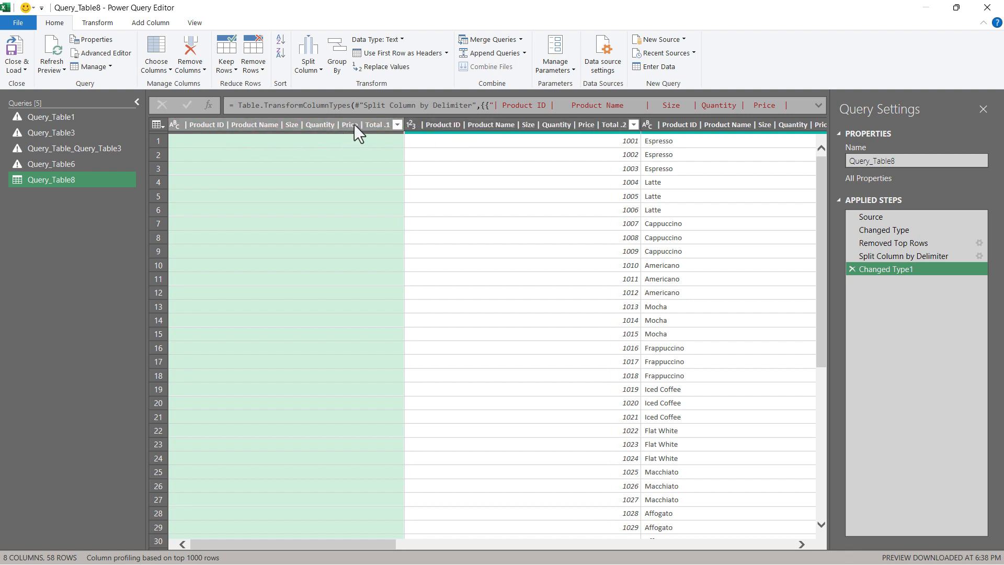
left_click(852, 270)
left_click(852, 257)
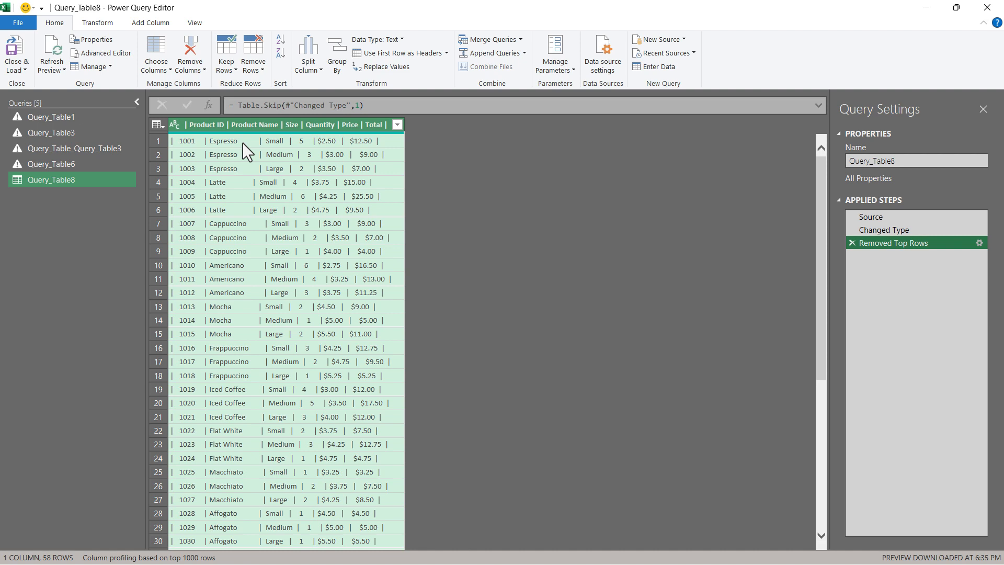
Demote the headers to the first row and split the column at each occurrence of the custom delimiter |.
left_click(447, 52)
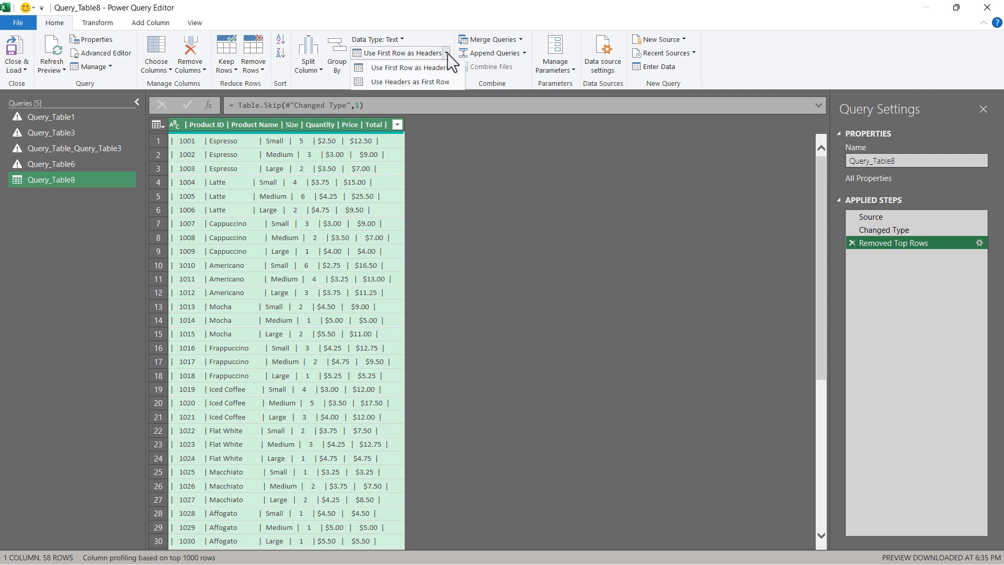
left_click(448, 83)
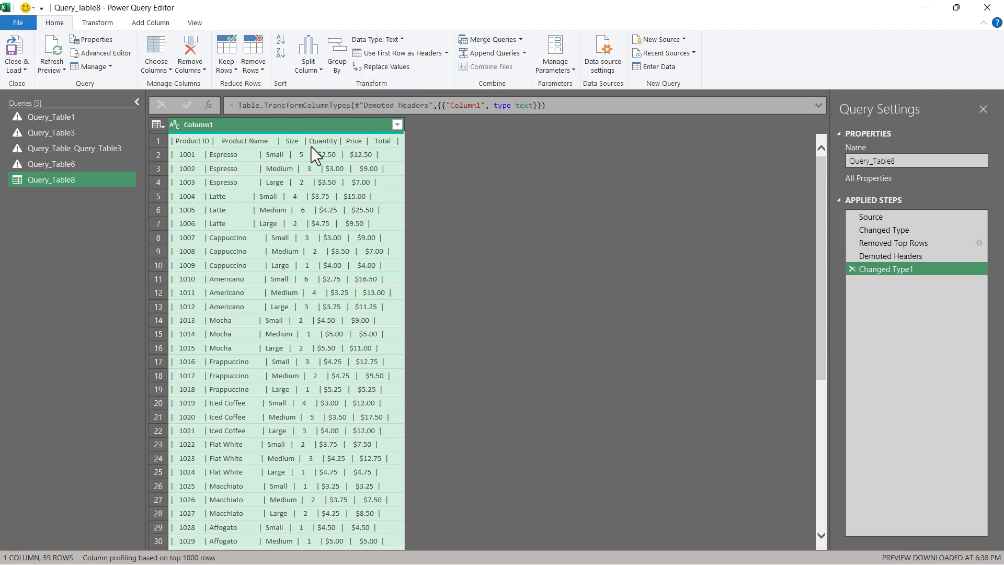
left_click(309, 61)
left_click(315, 86)
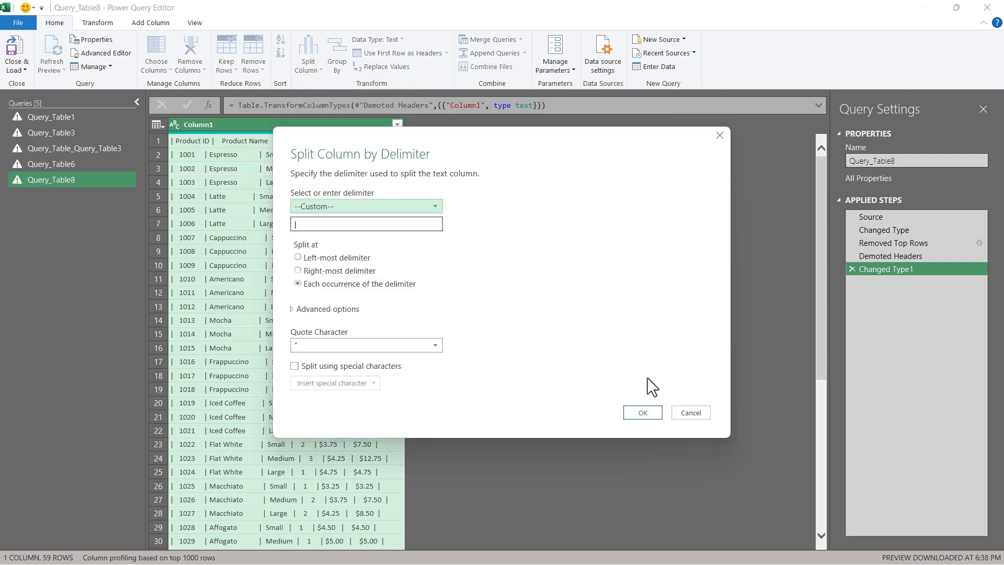
left_click(644, 412)
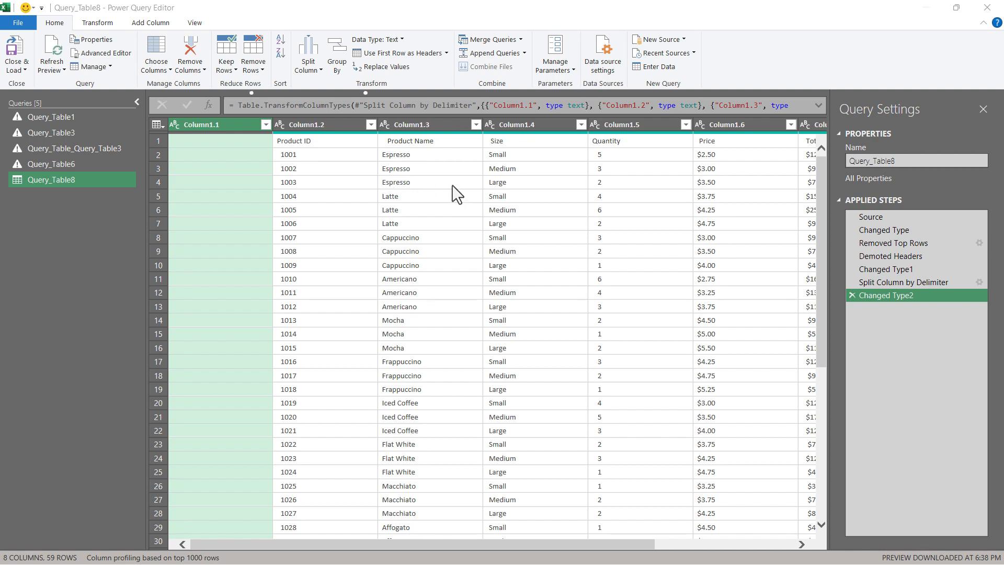
Remove the empty columns Column1.1 and Column1.8 from the query.
right_click(208, 124)
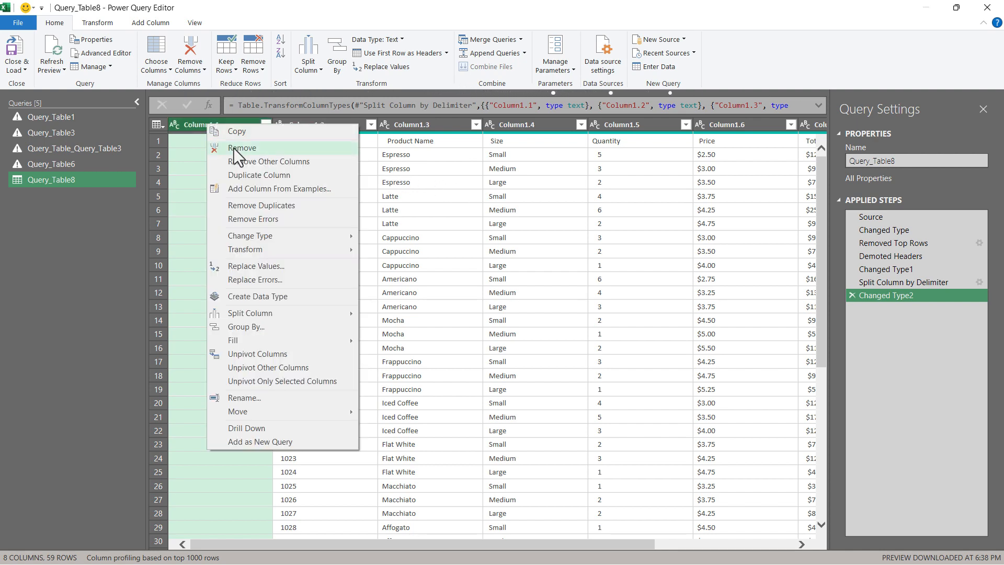
left_click(234, 150)
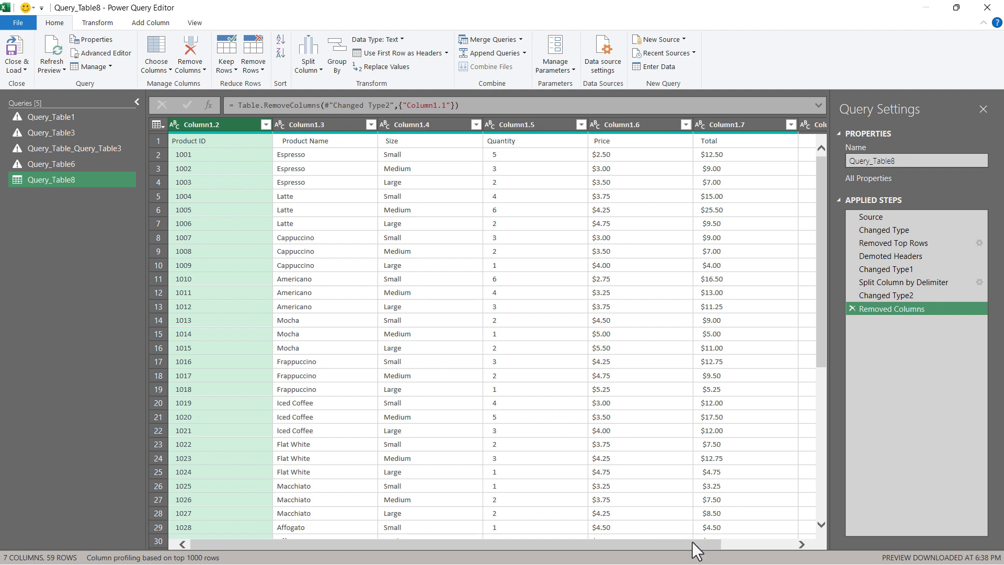
left_click_drag(692, 542, 805, 543)
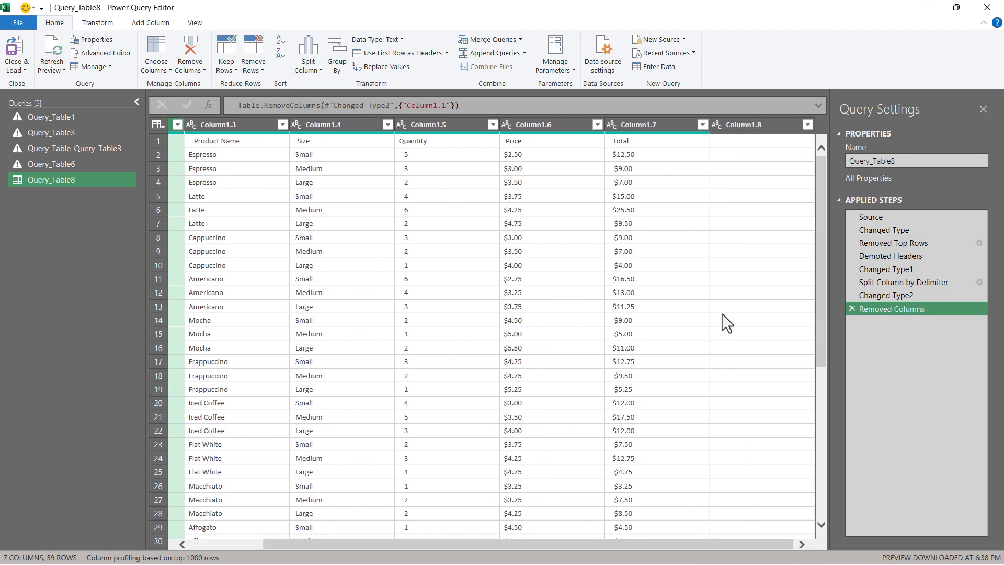
left_click(731, 124)
right_click(730, 124)
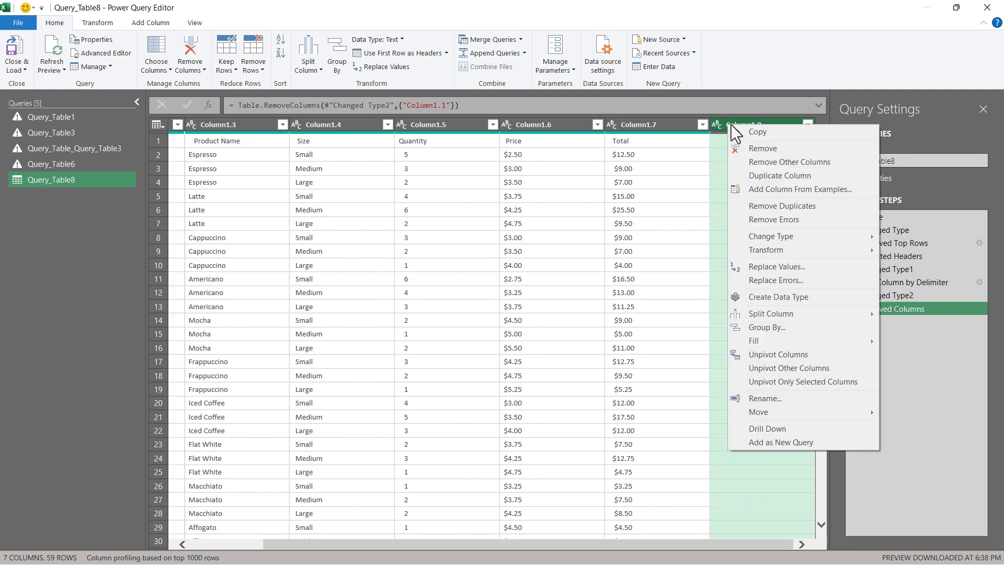
left_click(757, 150)
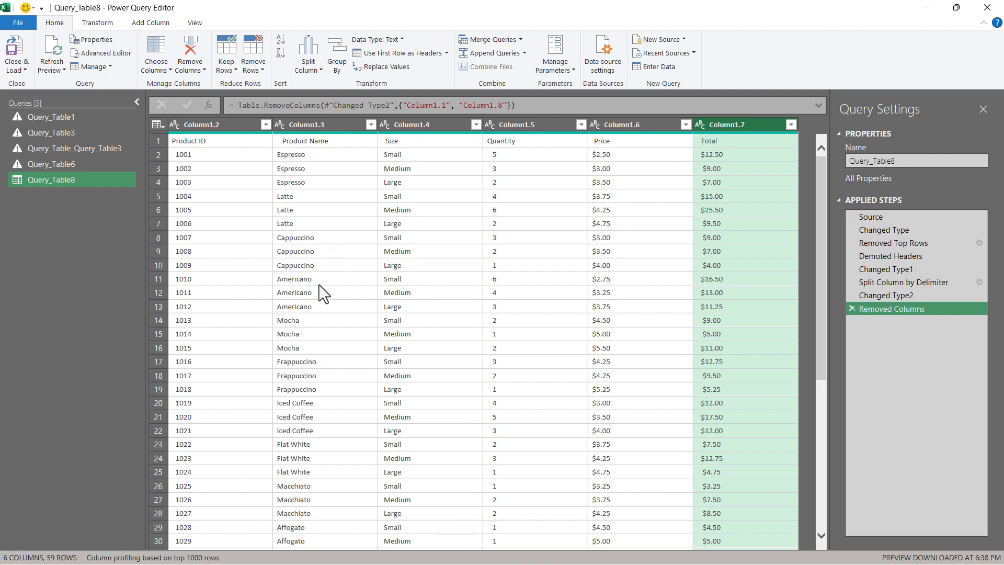
Trim the surrounding spaces from the text in all six columns, Column1.2 through Column1.7.
left_click(296, 123)
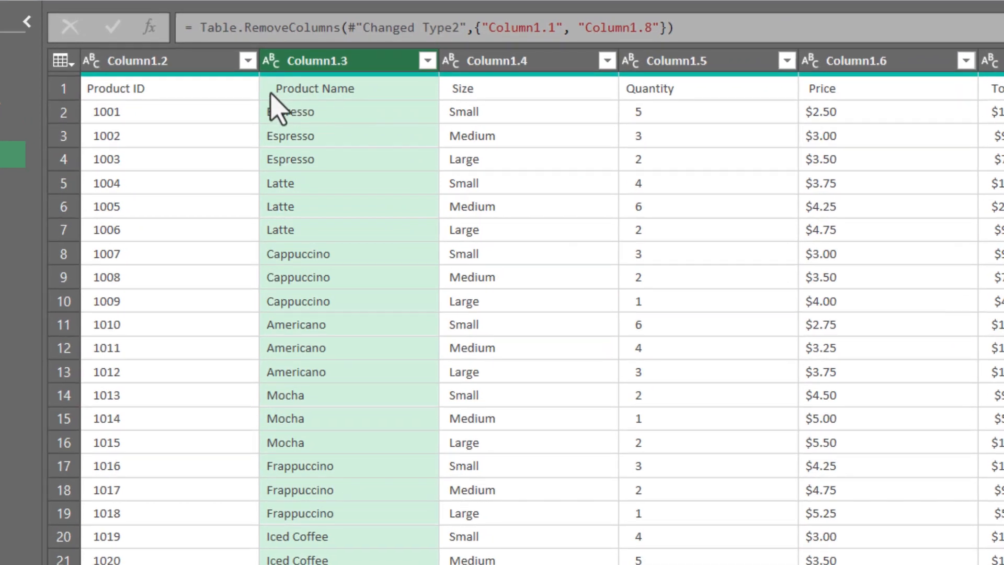
left_click(286, 93)
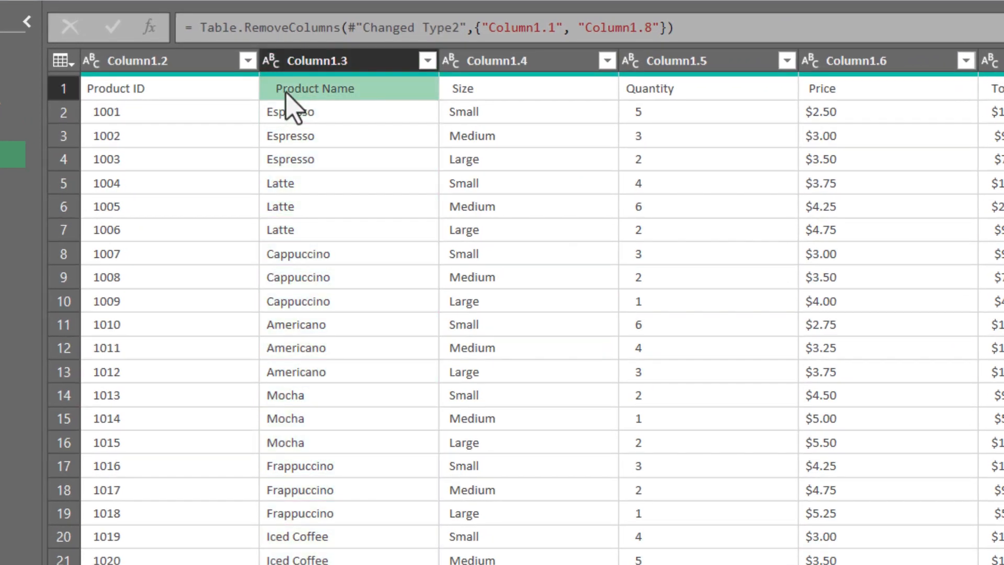
left_click(278, 108)
left_click(176, 116)
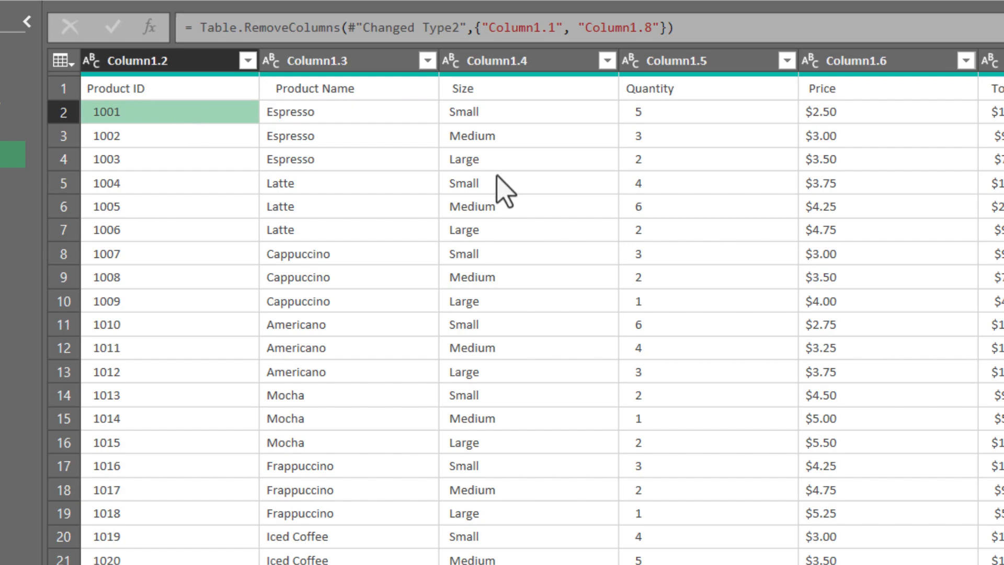
left_click(495, 208)
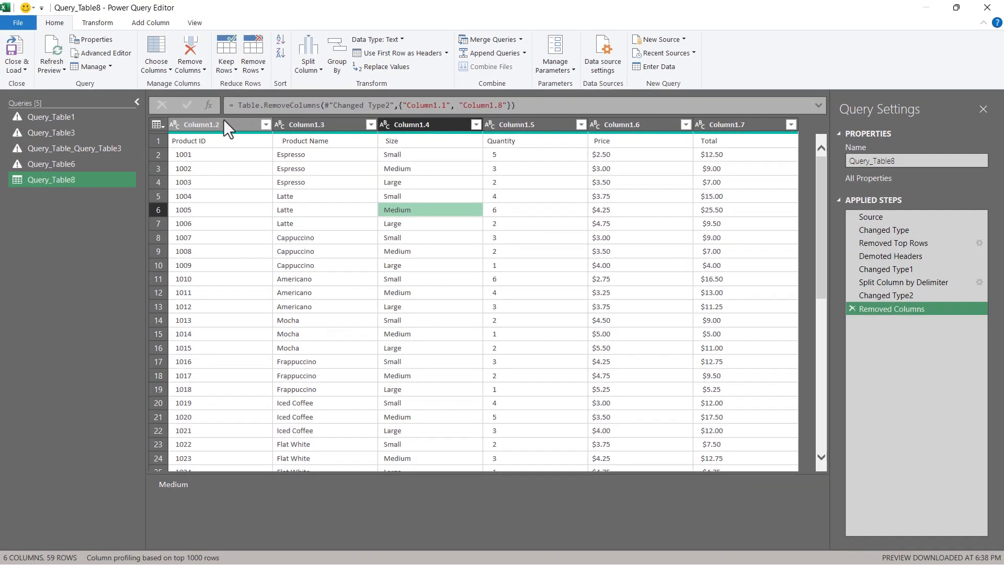
left_click(176, 60)
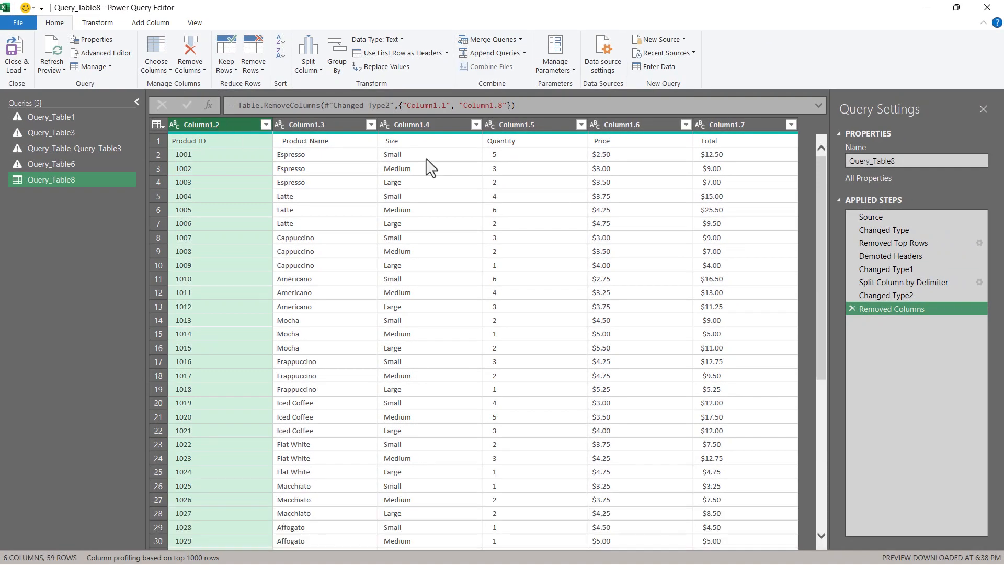
left_click(730, 124, "shift")
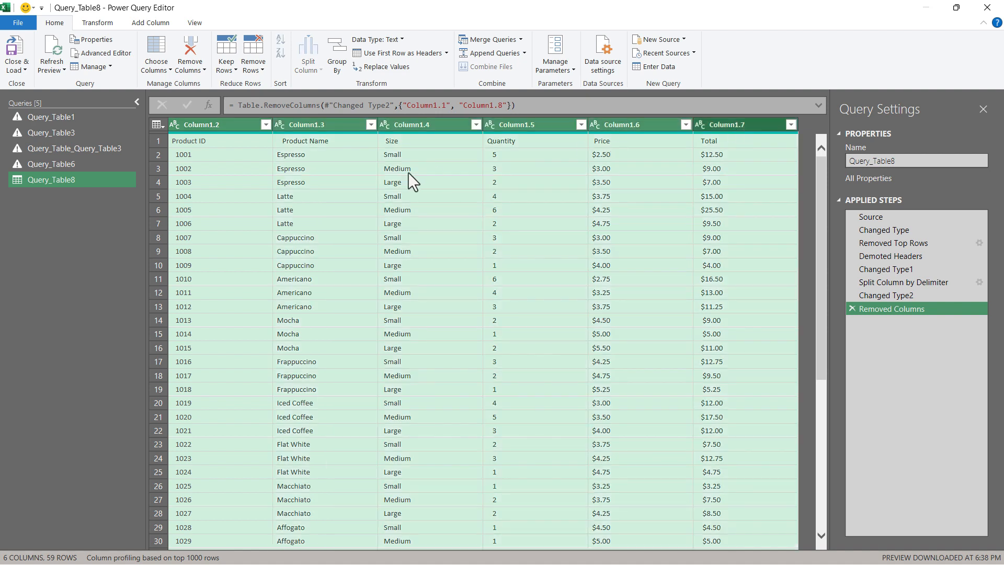
left_click(97, 23)
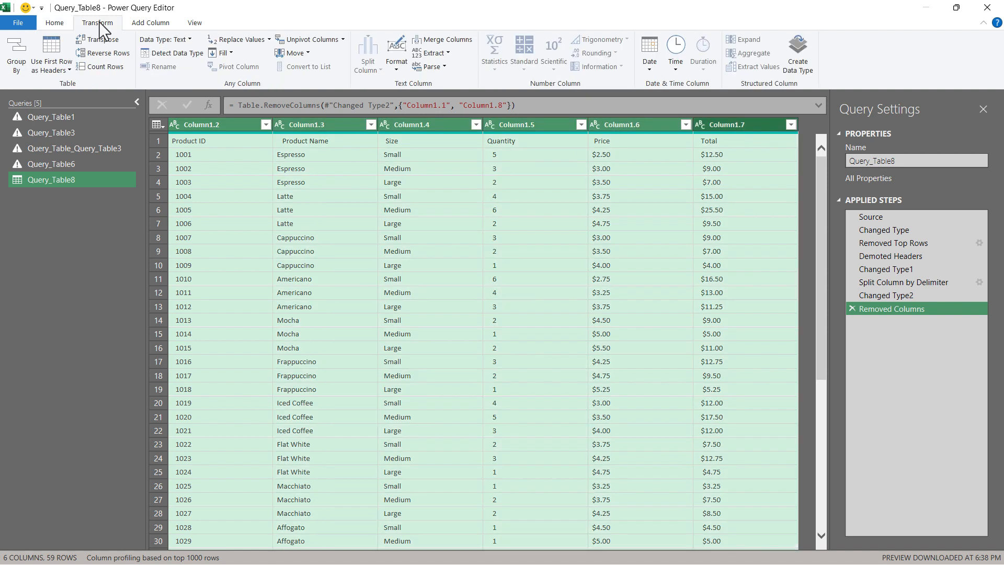
left_click(394, 68)
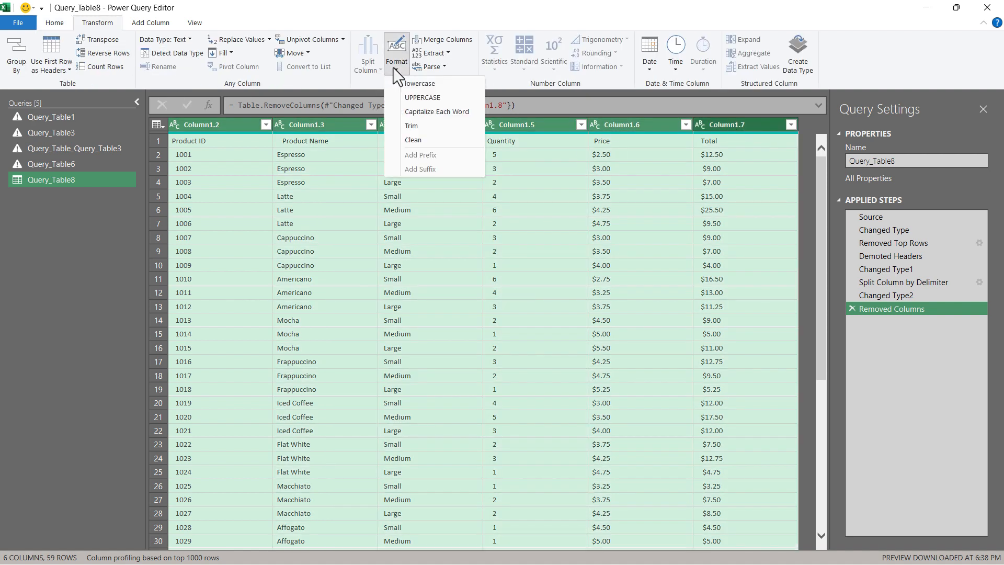
left_click(411, 126)
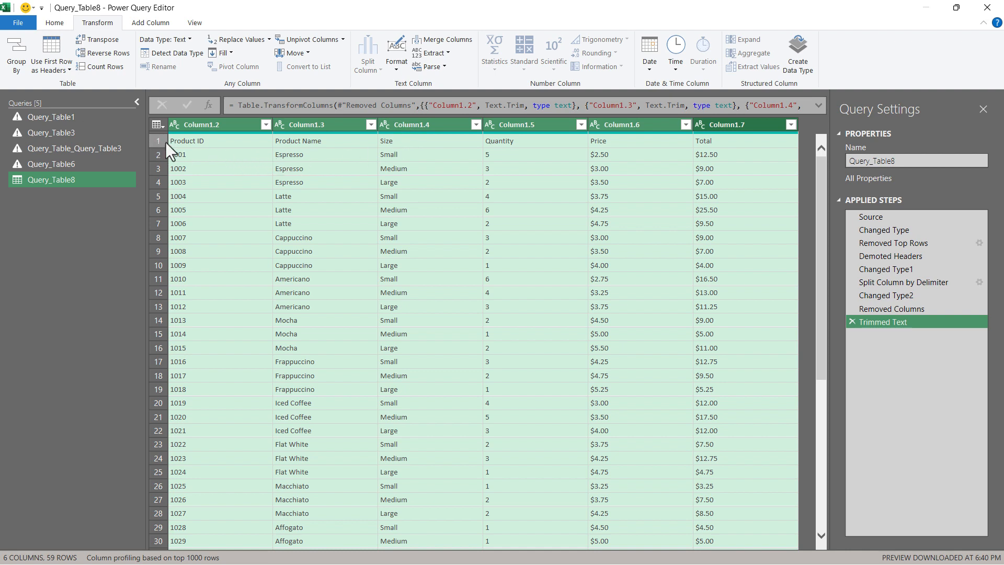
left_click(193, 142)
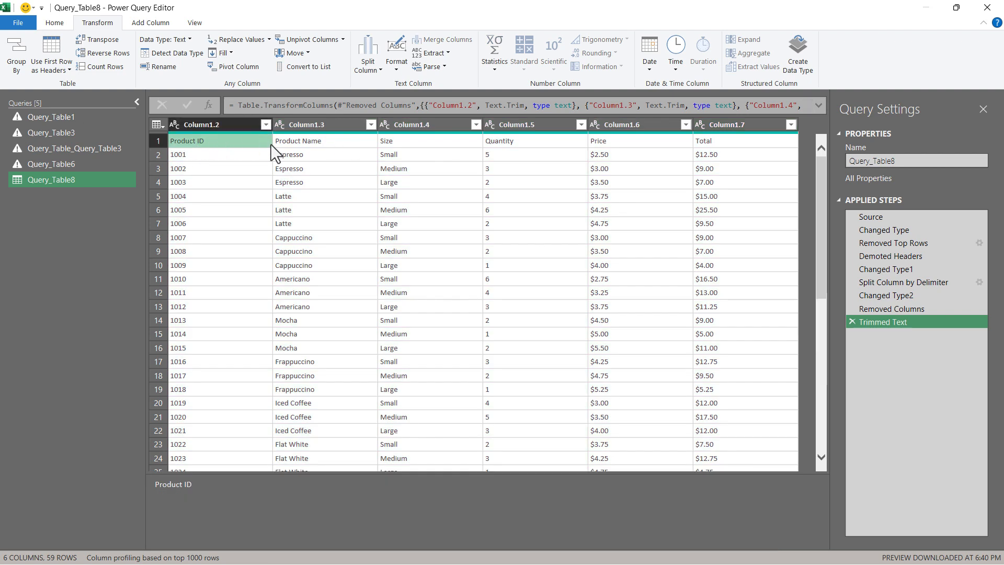
Promote the first row of the query table to column headers.
left_click(51, 21)
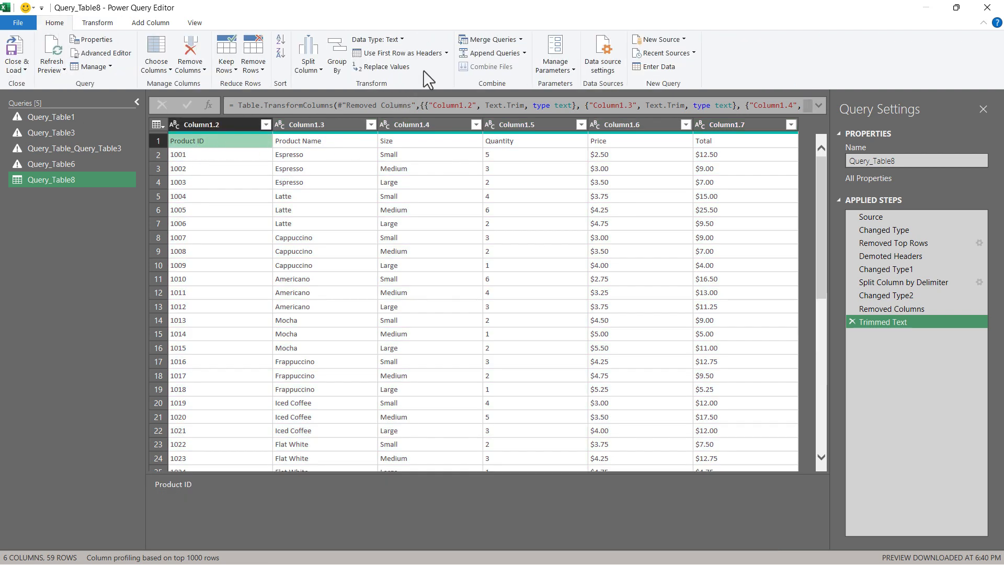
left_click(402, 52)
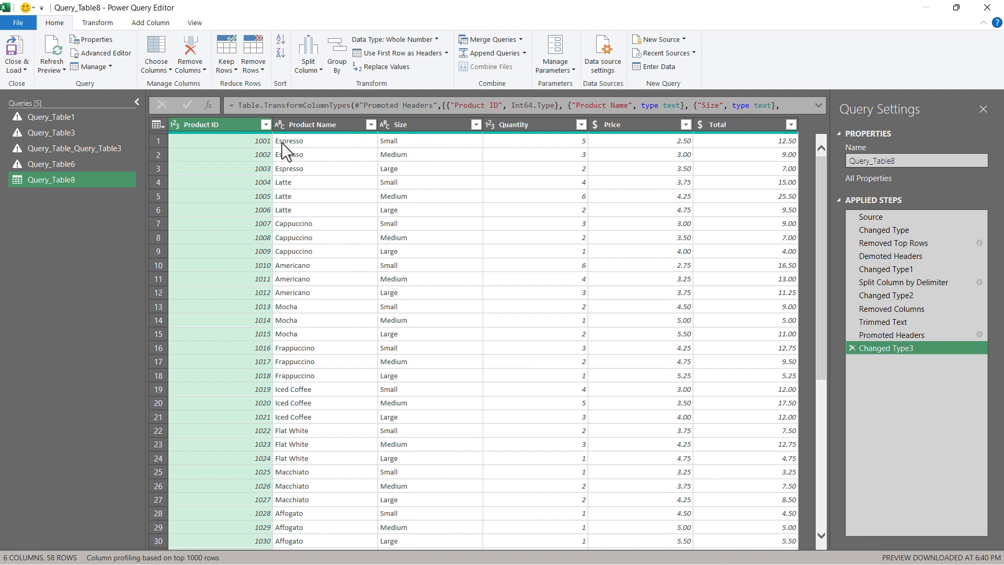
Set the column data types to Text for Product Name, Decimal Number for Quantity, and Currency for Price and Total.
left_click(174, 124)
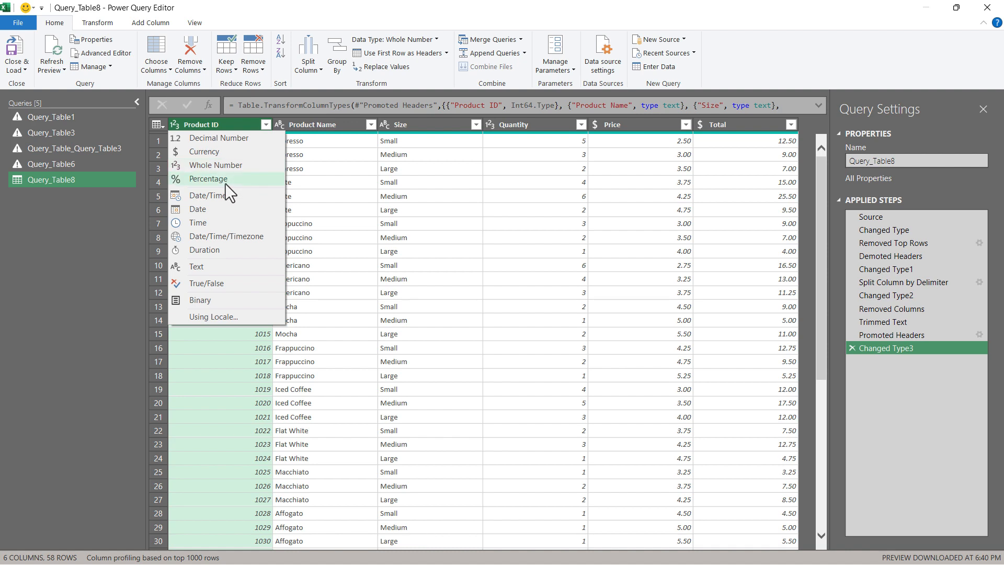
left_click(303, 121)
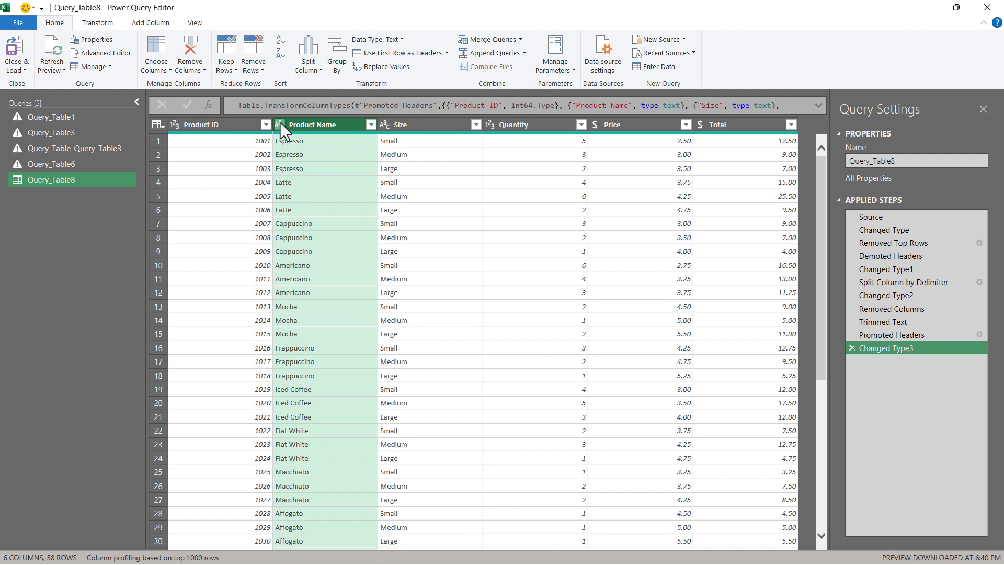
left_click(280, 122)
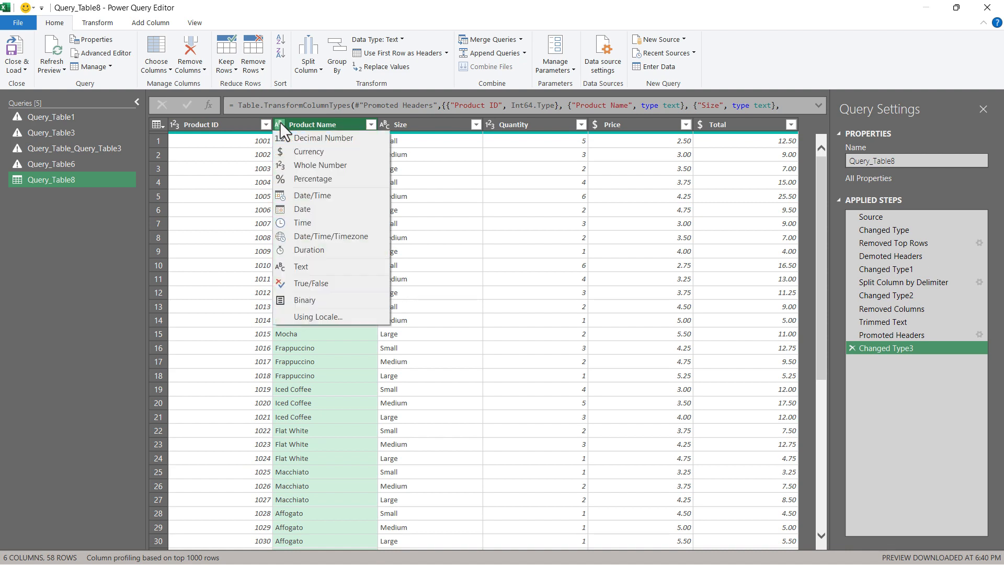
left_click(309, 268)
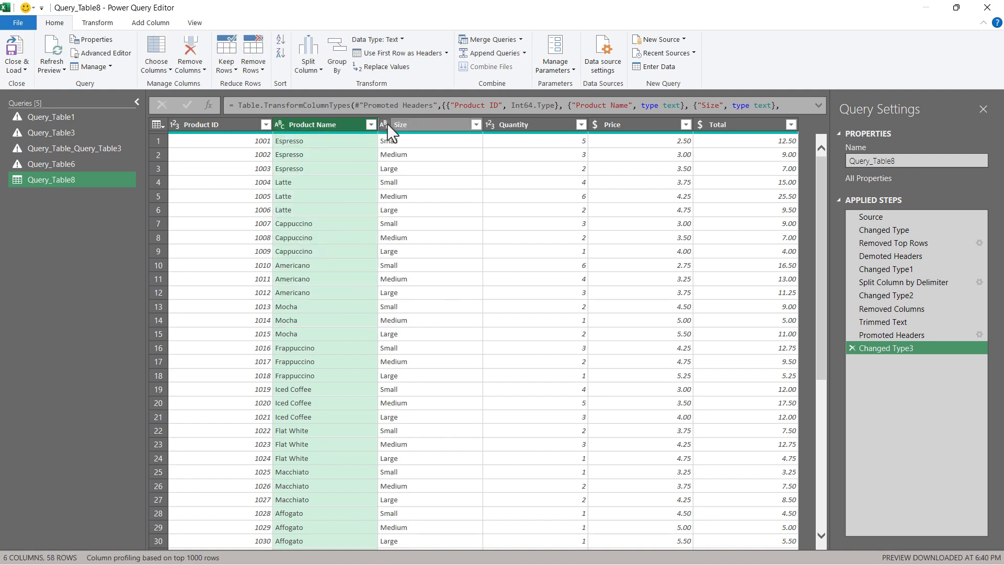
left_click(492, 125)
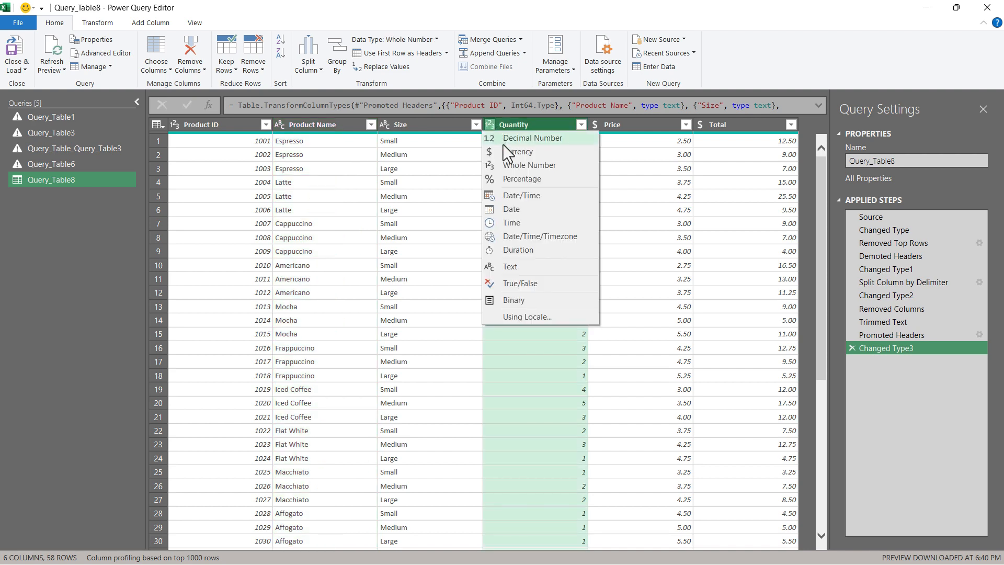
left_click(504, 137)
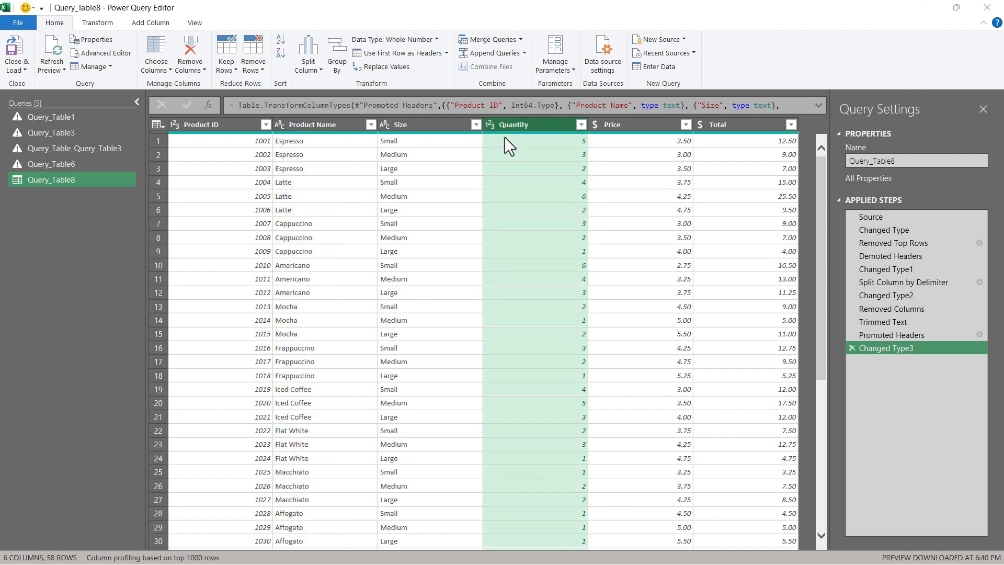
left_click(593, 123)
left_click(654, 150)
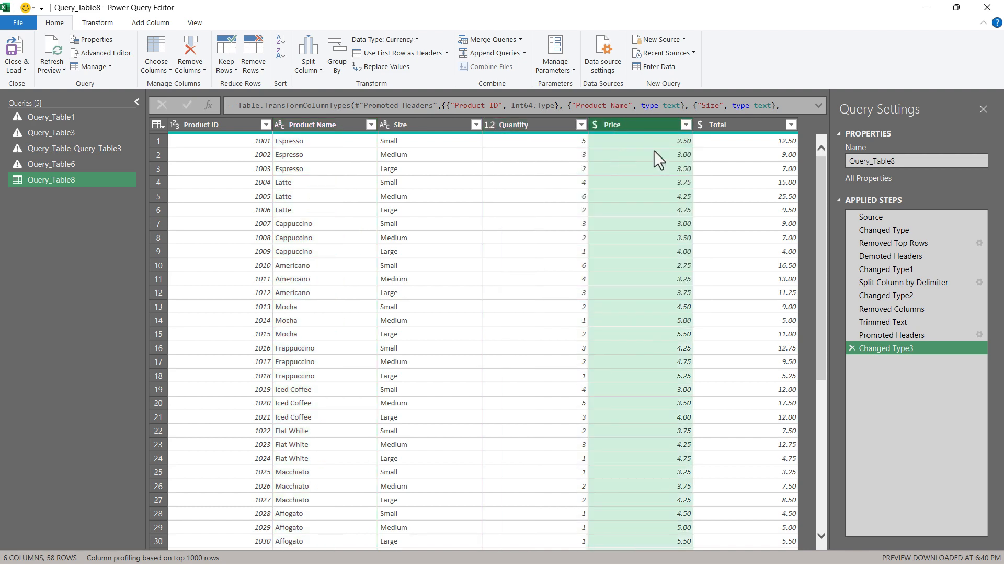
left_click(699, 123)
left_click(711, 152)
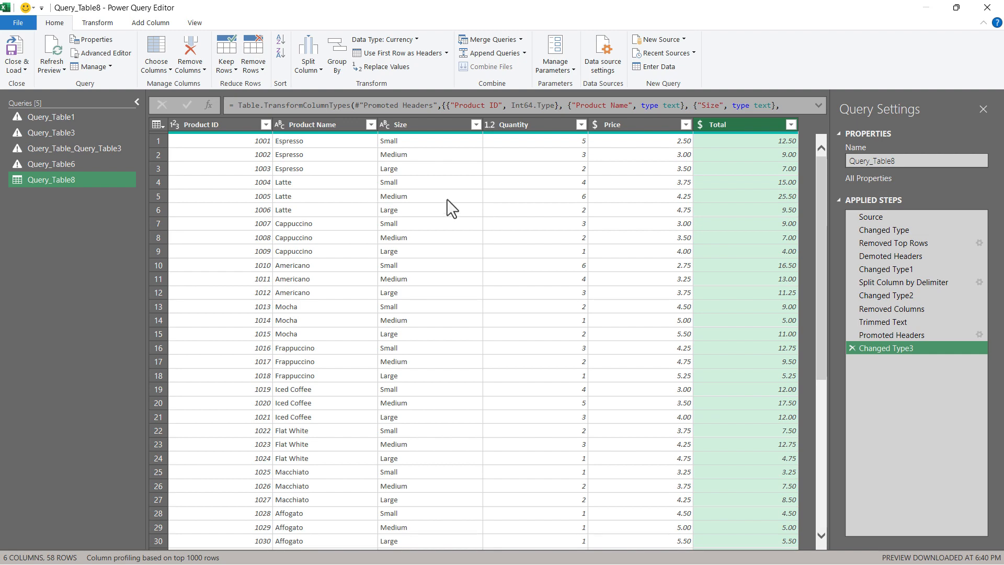
Close the query editor and load the cleaned query into the Excel workbook.
left_click(23, 69)
left_click(28, 86)
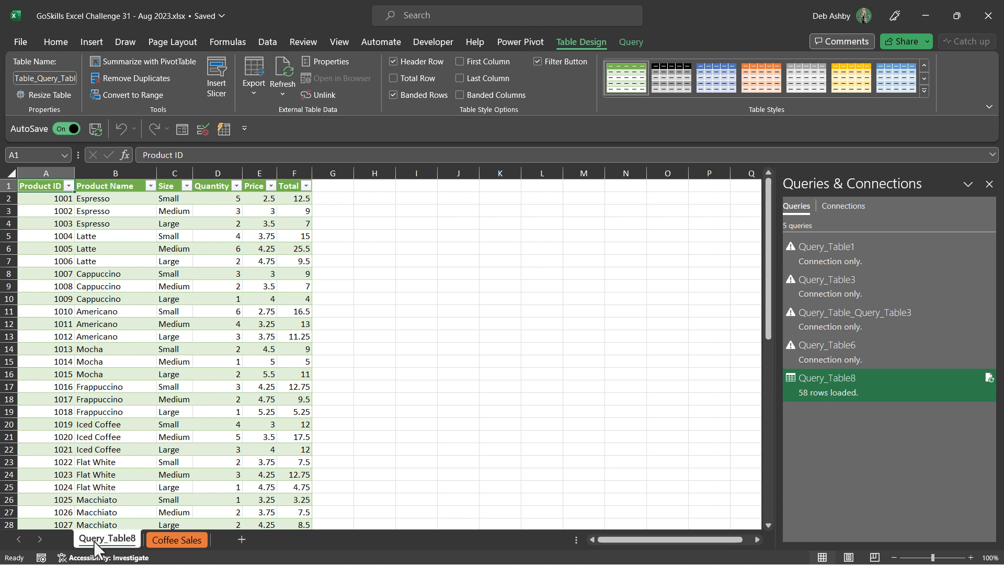
Move the loaded query sheet after the Coffee Sales sheet and rename it Clean_Data.
left_click_drag(128, 545, 219, 544)
right_click(180, 541)
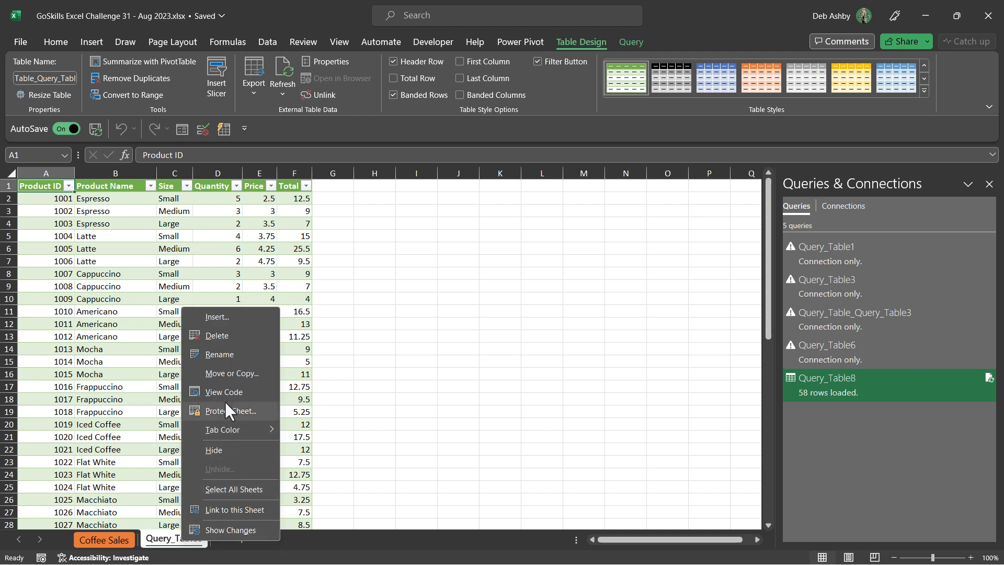
left_click(225, 354)
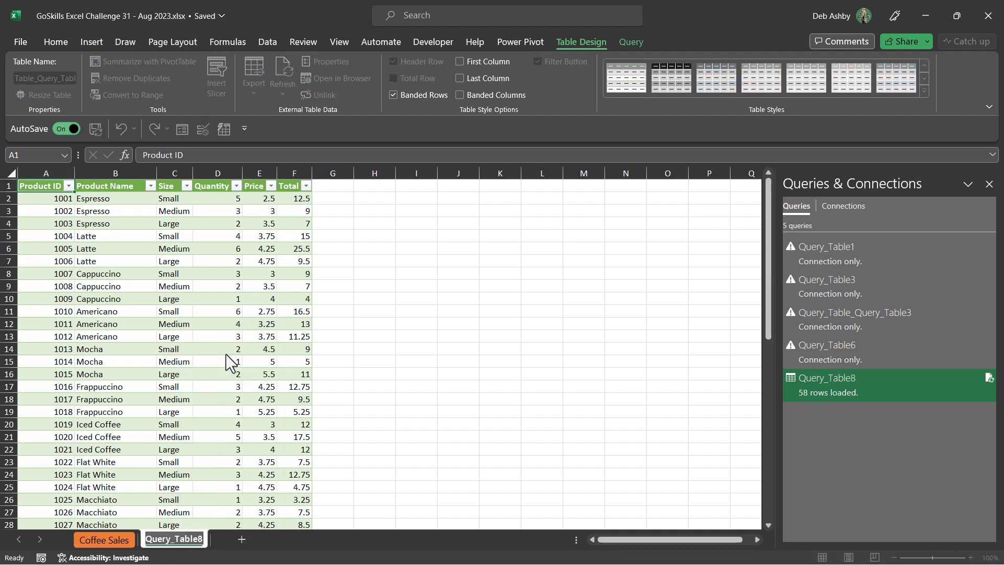
type("Clean")
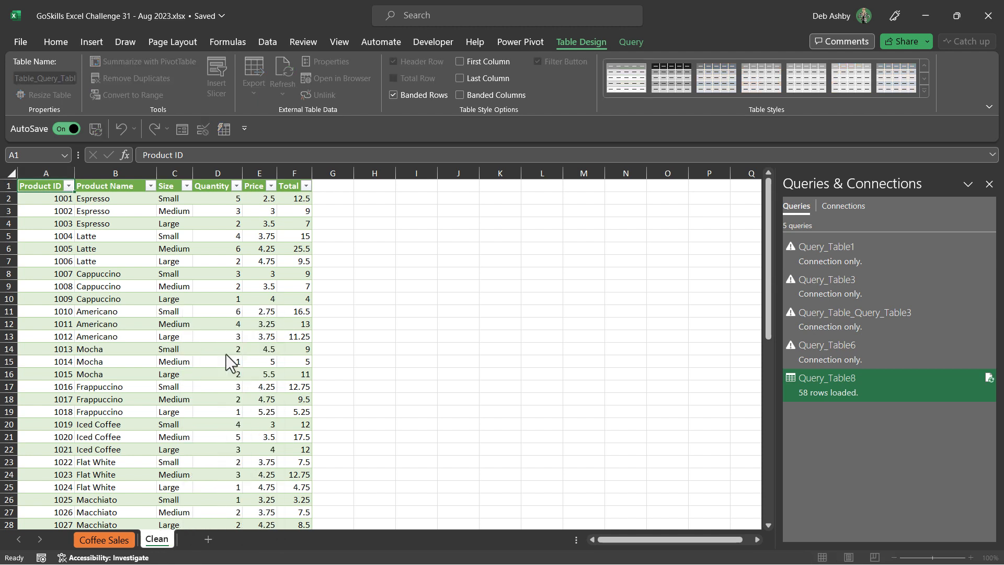
type("_Data")
key("Return")
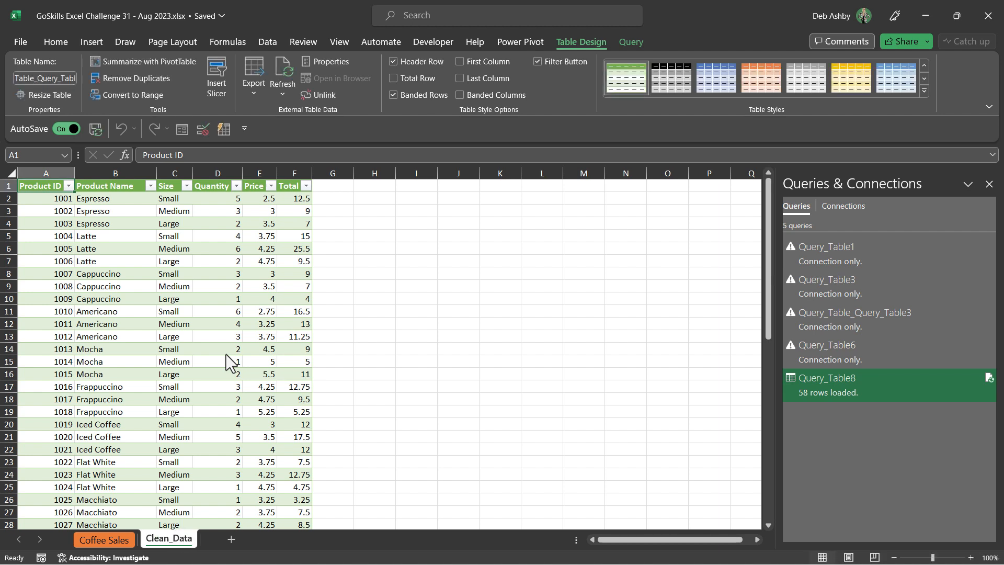
Format the Price and Total columns with the dollar Accounting format and close the Queries & Connections pane.
left_click(174, 261)
left_click(180, 227)
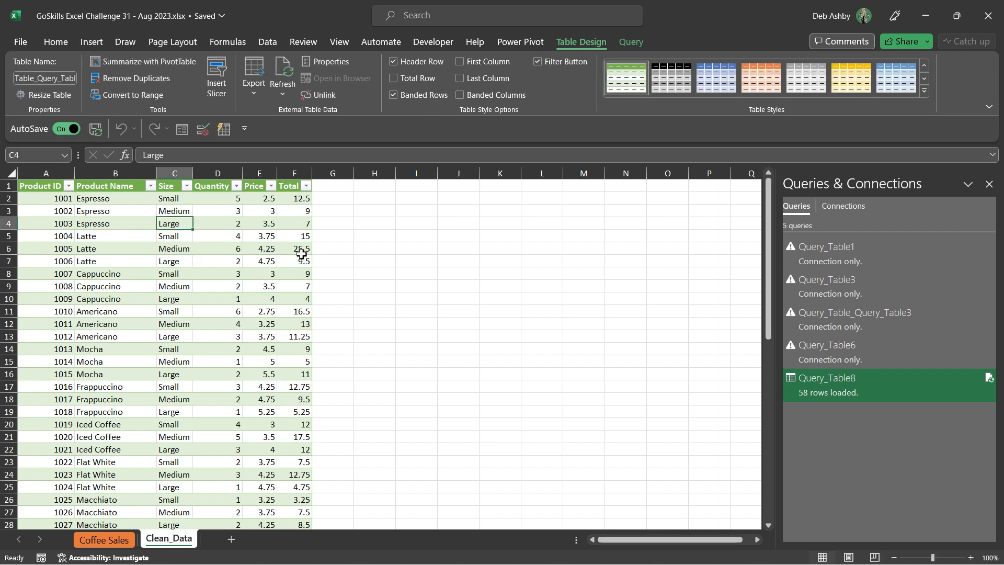
left_click_drag(260, 171, 294, 173)
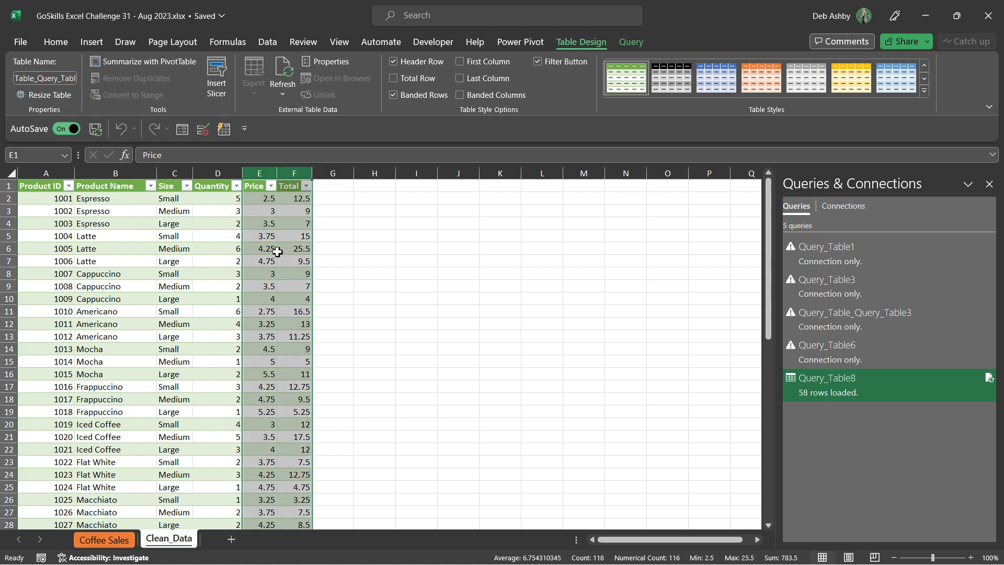
left_click(57, 42)
left_click(428, 88)
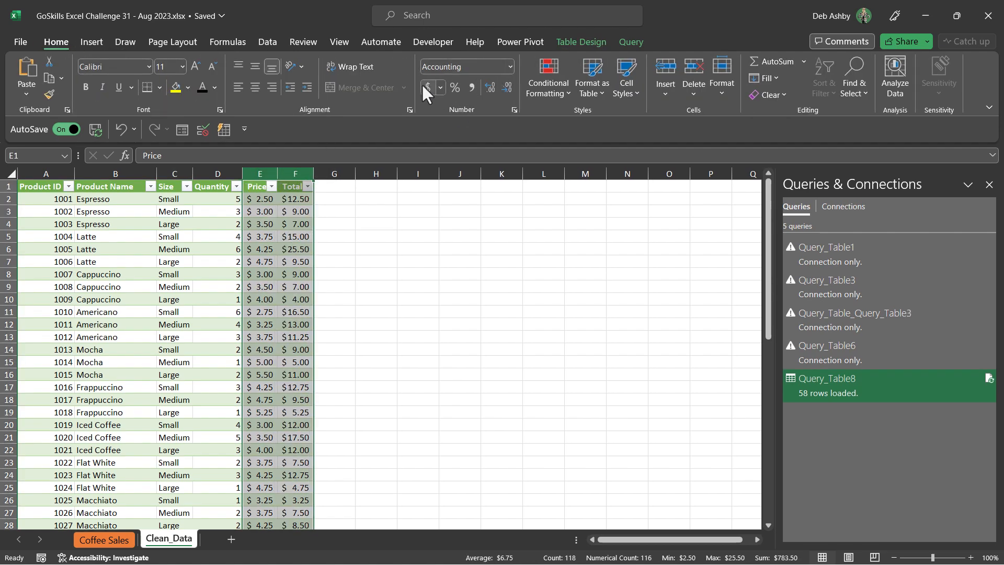
left_click(173, 262)
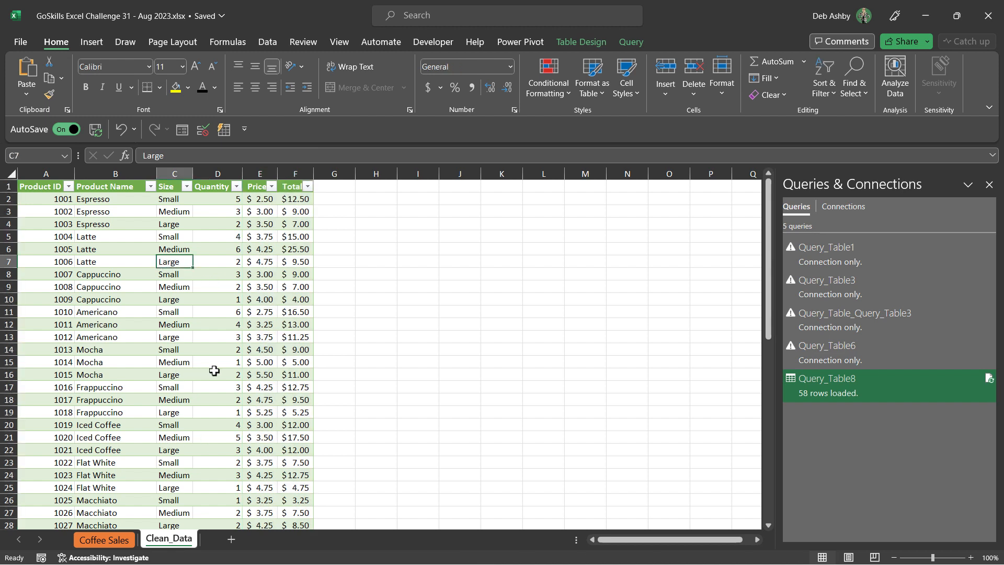
left_click(115, 362)
left_click(989, 185)
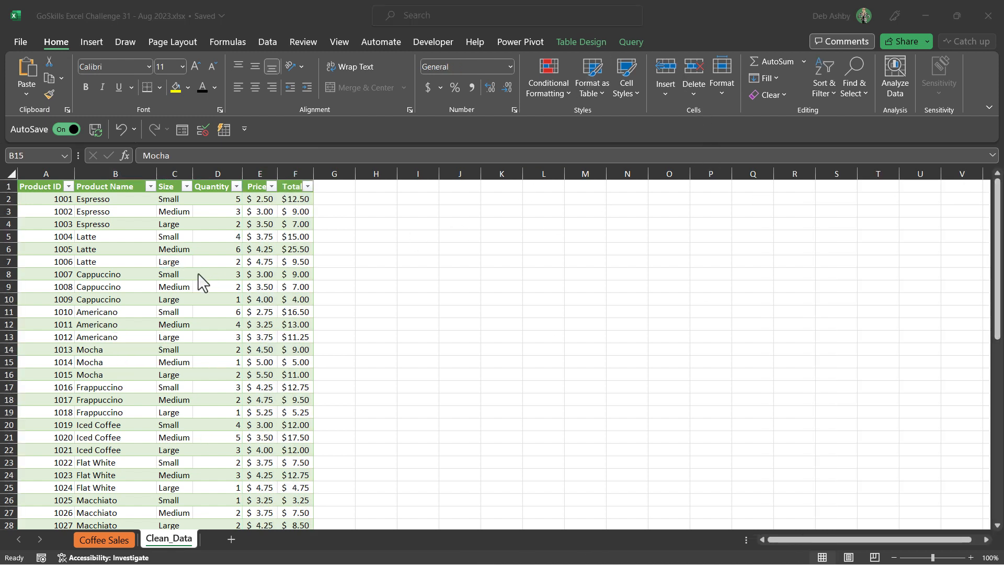
Create a PivotTable from the cleaned table on a new worksheet, with Product Name as rows and Total as summed values.
left_click(183, 265)
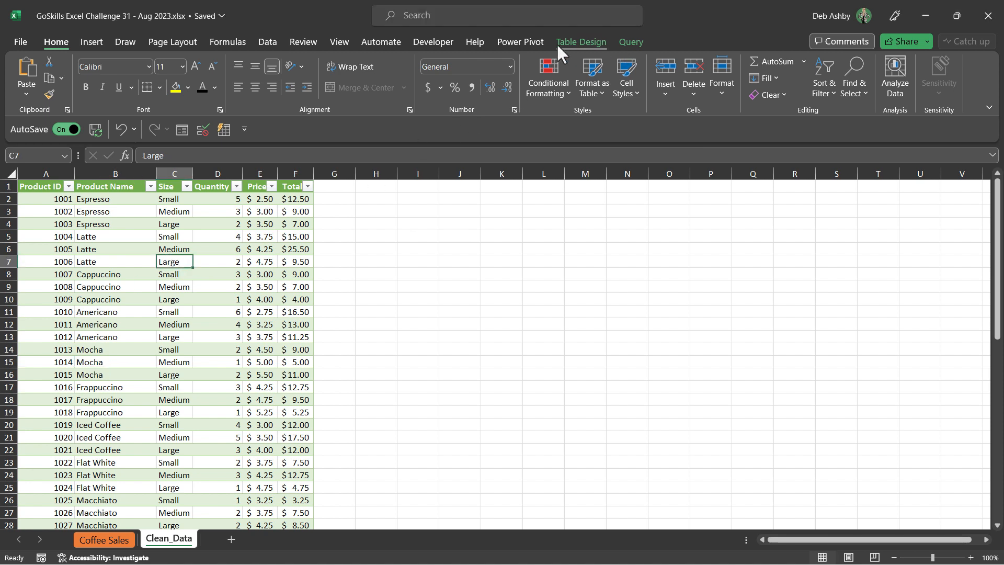
left_click(92, 41)
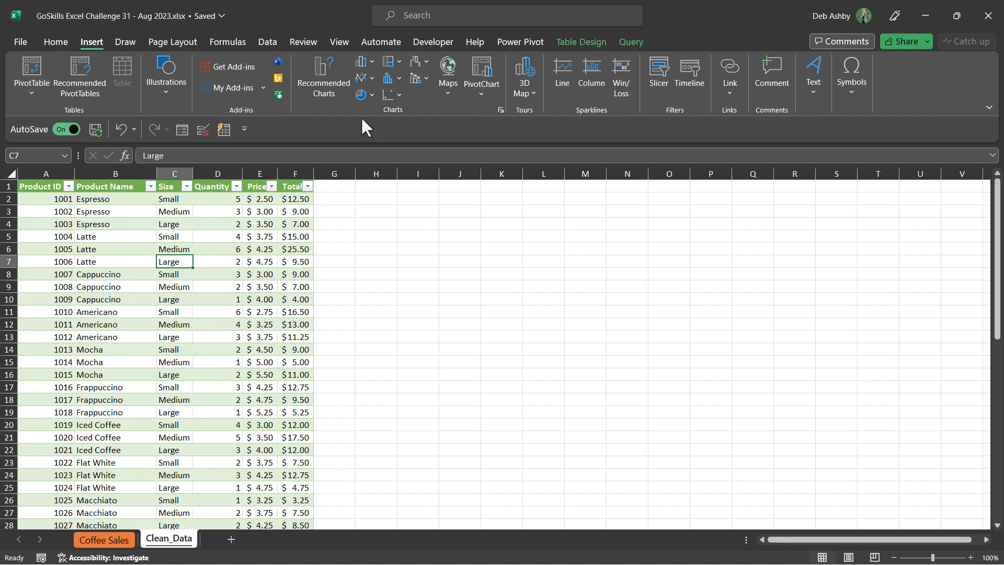
left_click(585, 41)
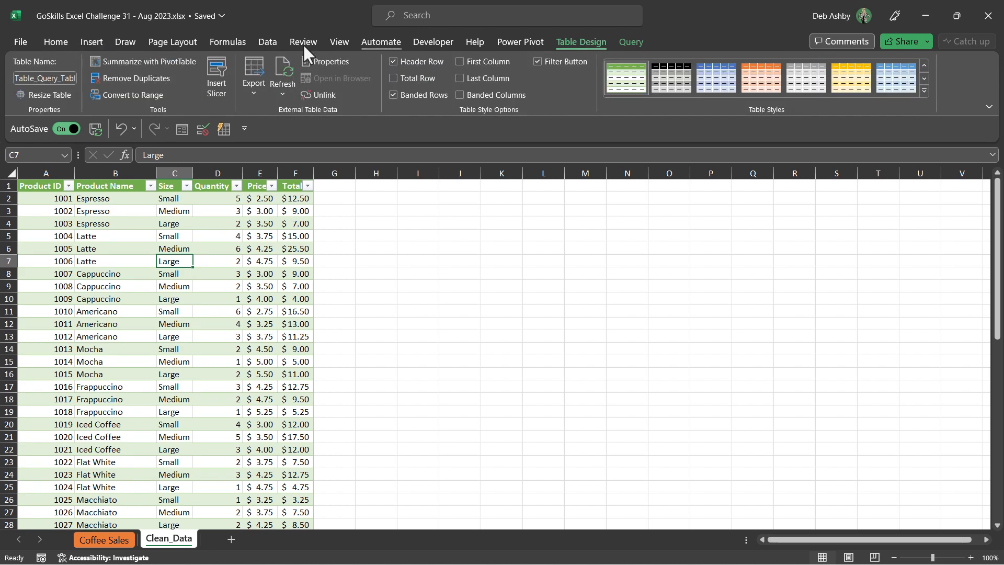
left_click(153, 62)
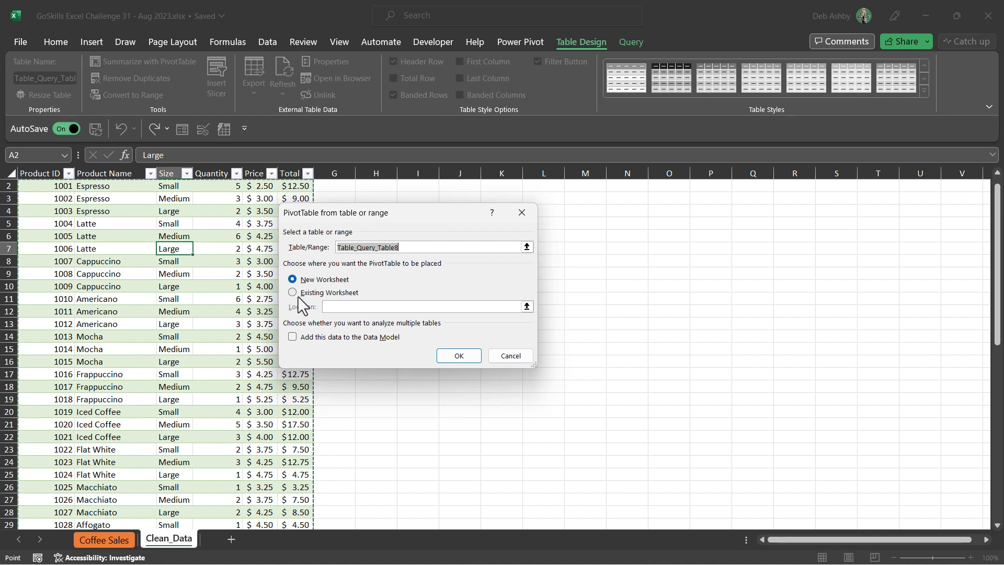
left_click(463, 360)
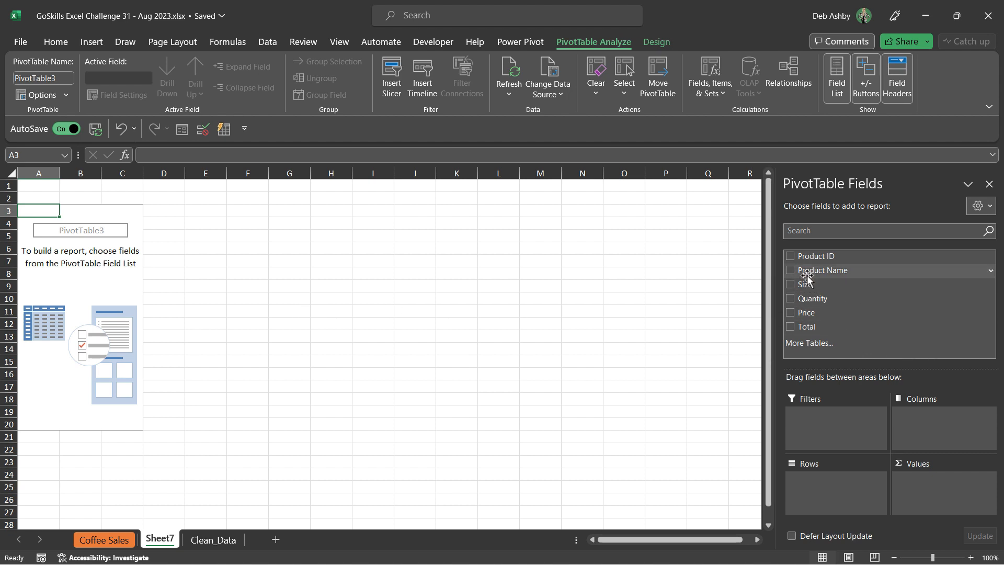
left_click_drag(807, 277, 838, 489)
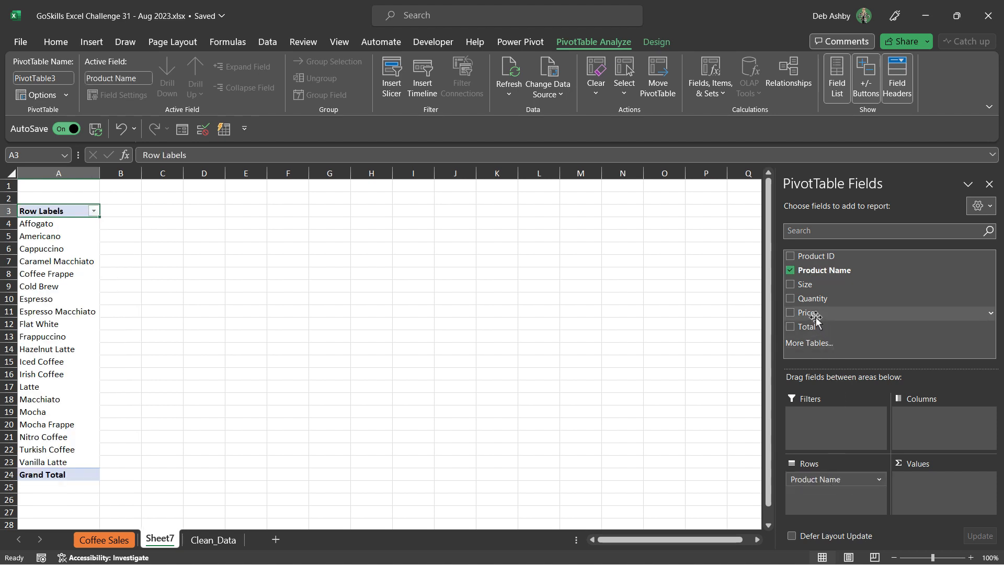
left_click_drag(808, 326, 949, 500)
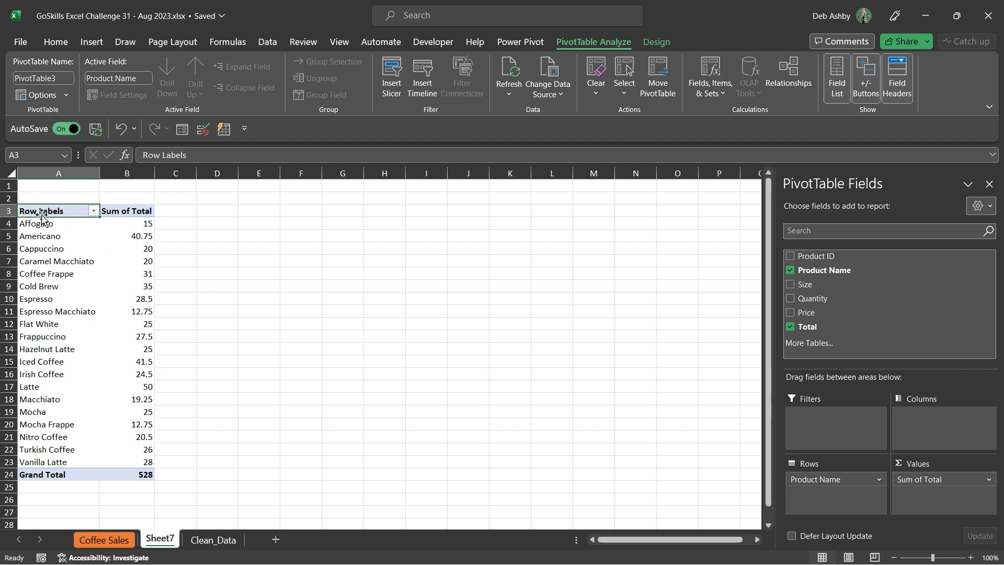
Rename the PivotTable's Row Labels header to Item Type.
double_click(65, 212)
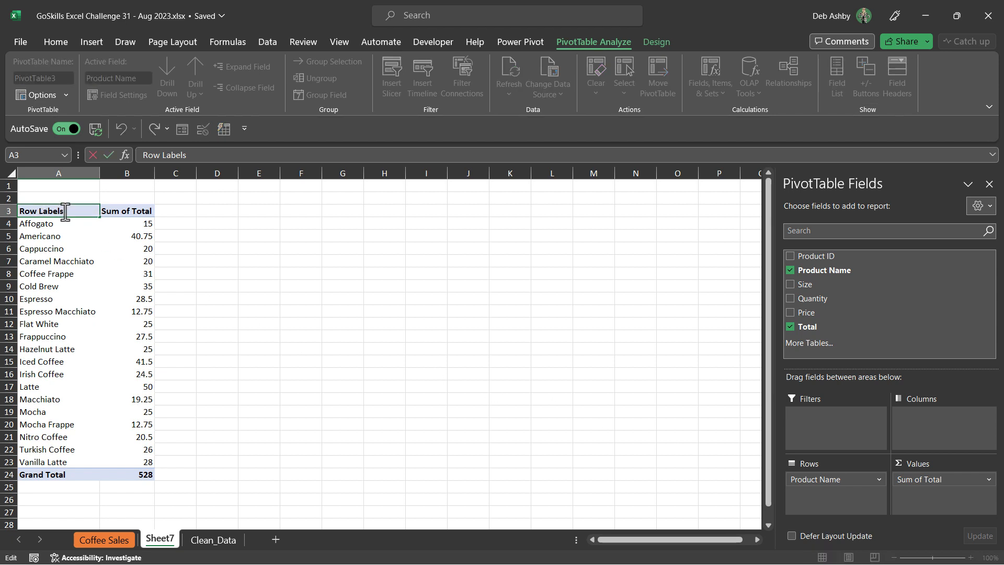
left_click_drag(64, 212, 15, 211)
type("Item Type")
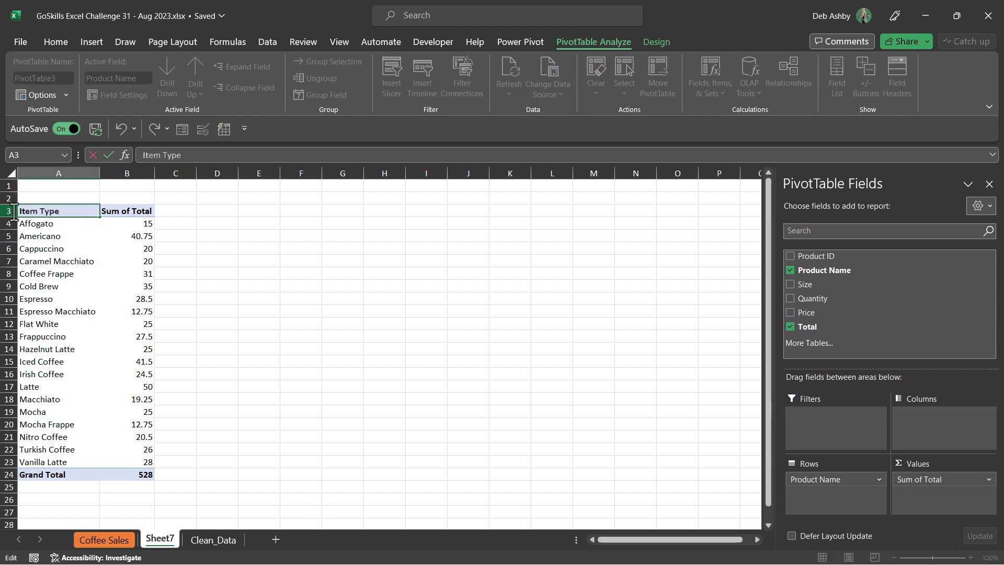
key("Return")
Set the number format of the PivotTable's Sum of Total values to Accounting with 2 decimal places and the $ symbol.
left_click(129, 226)
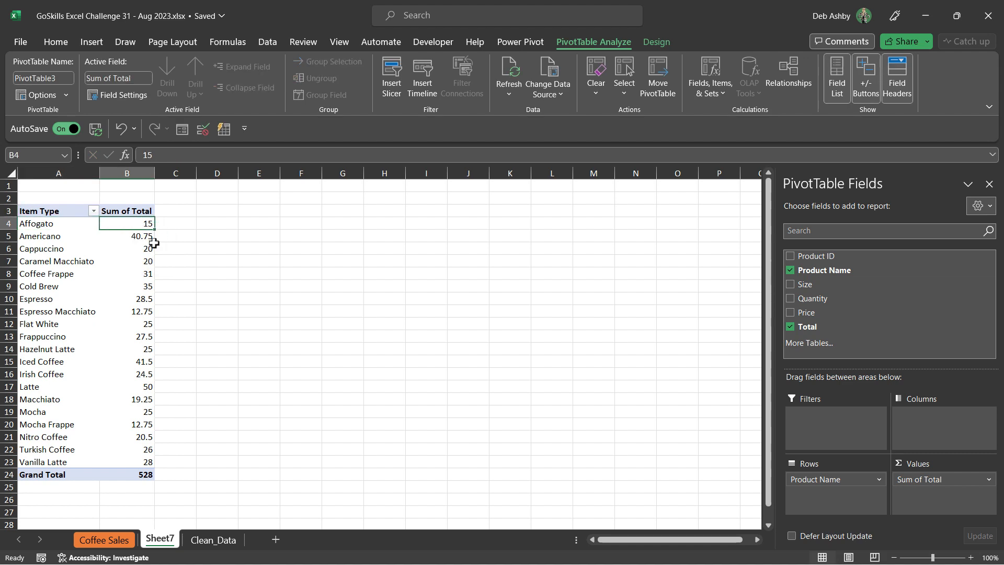
right_click(130, 224)
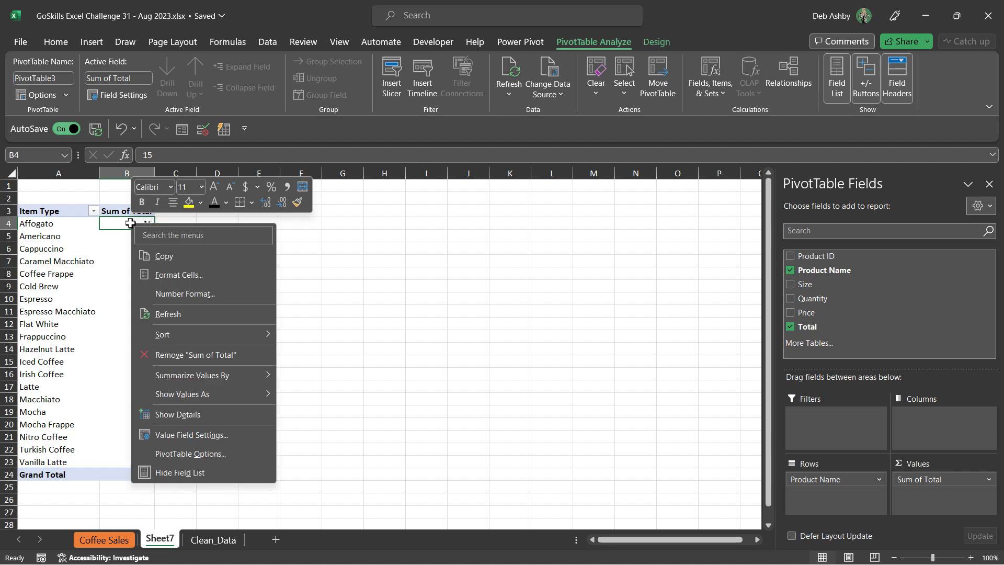
left_click(178, 294)
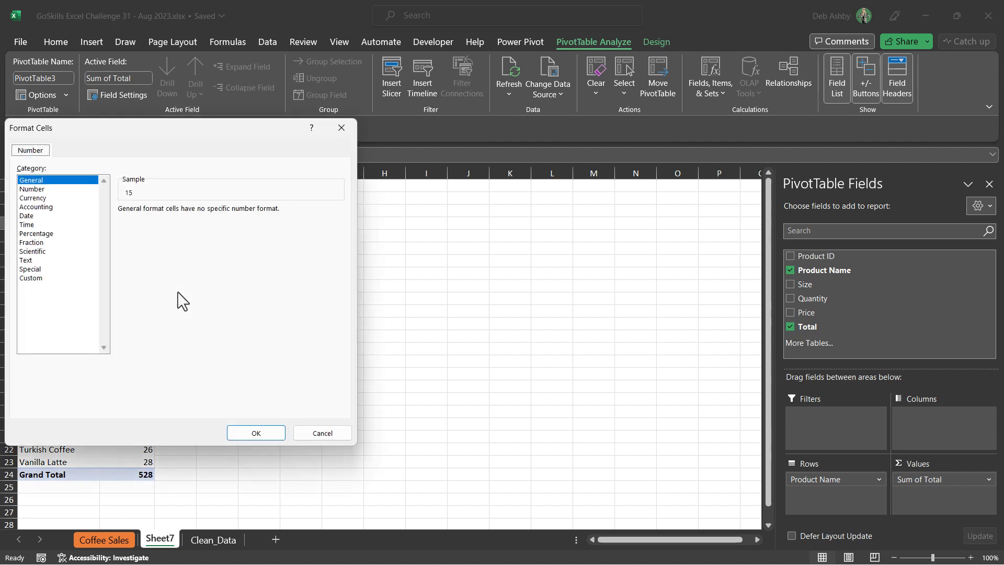
left_click(35, 207)
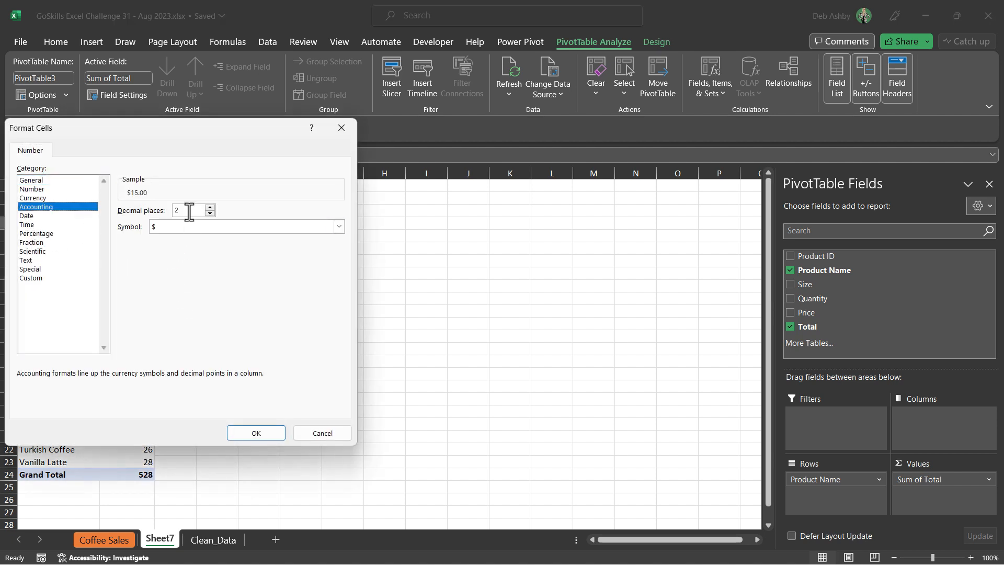
left_click(262, 437)
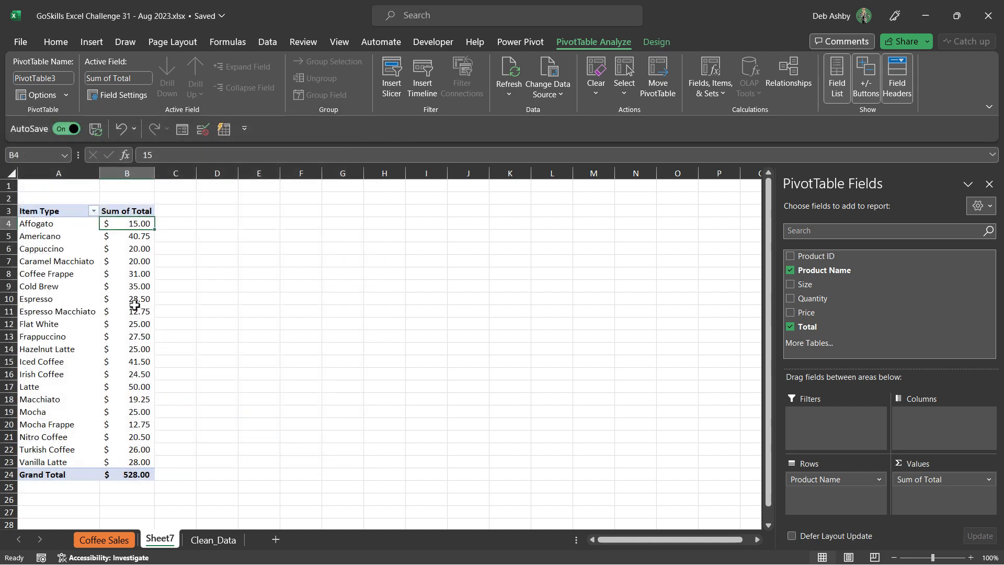
Apply the orange style from the Dark group to the PivotTable and turn on banded rows.
left_click(657, 42)
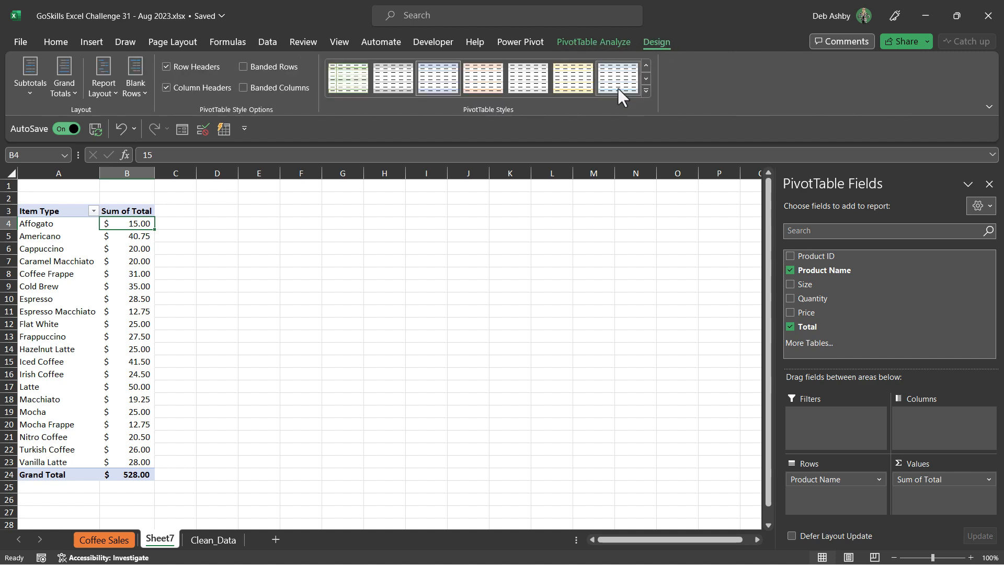
left_click(646, 90)
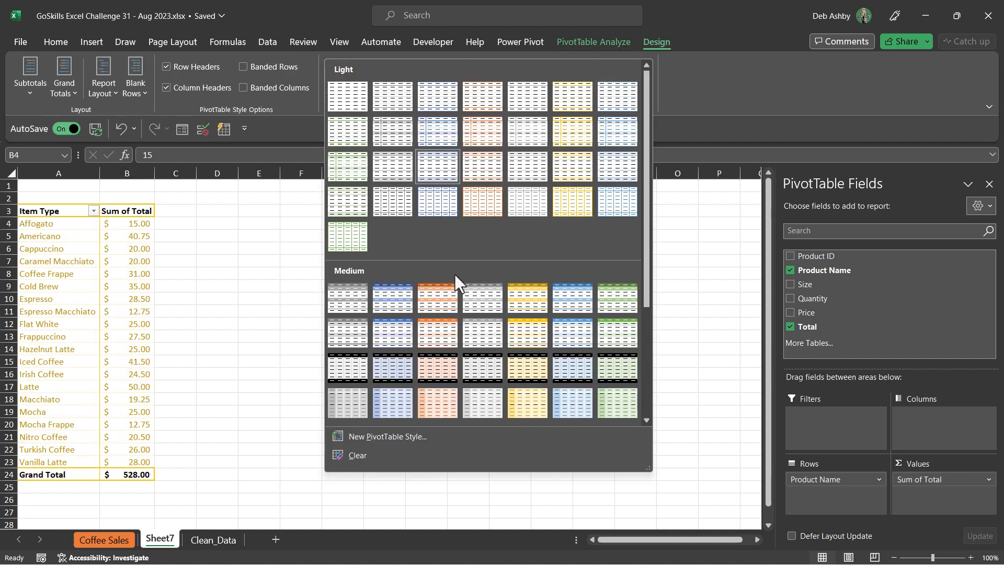
scroll(595, 325, "down", 5)
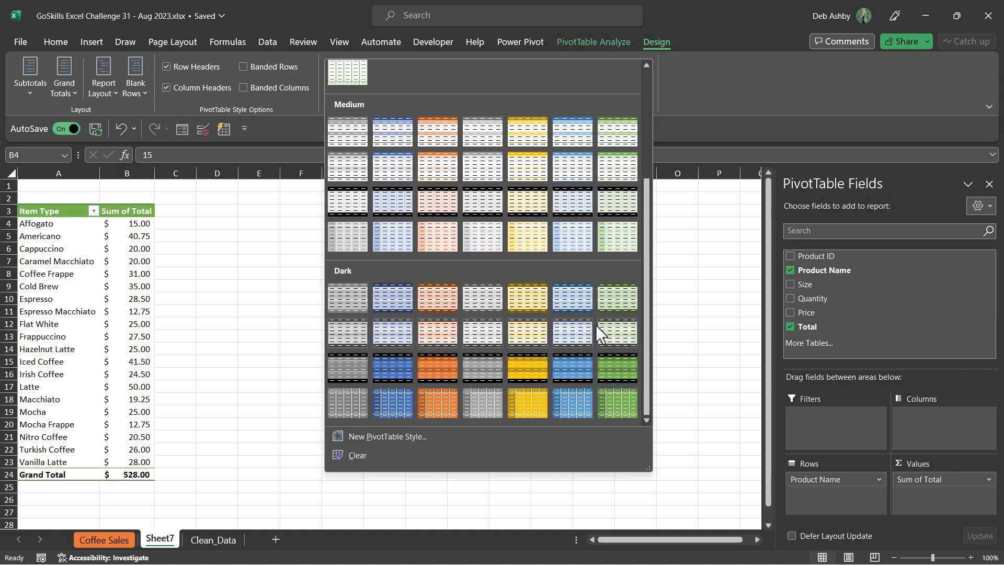
left_click(434, 296)
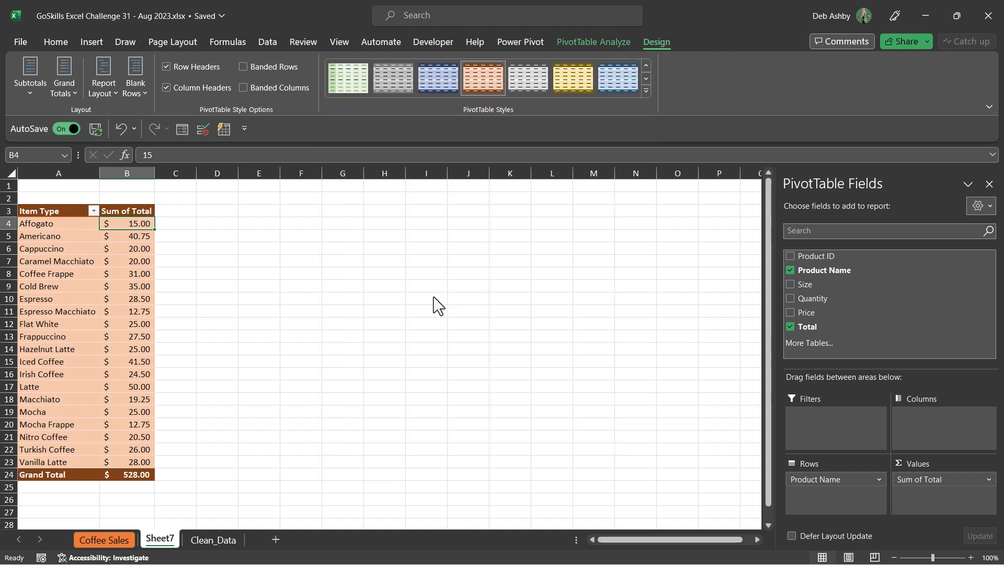
left_click(243, 67)
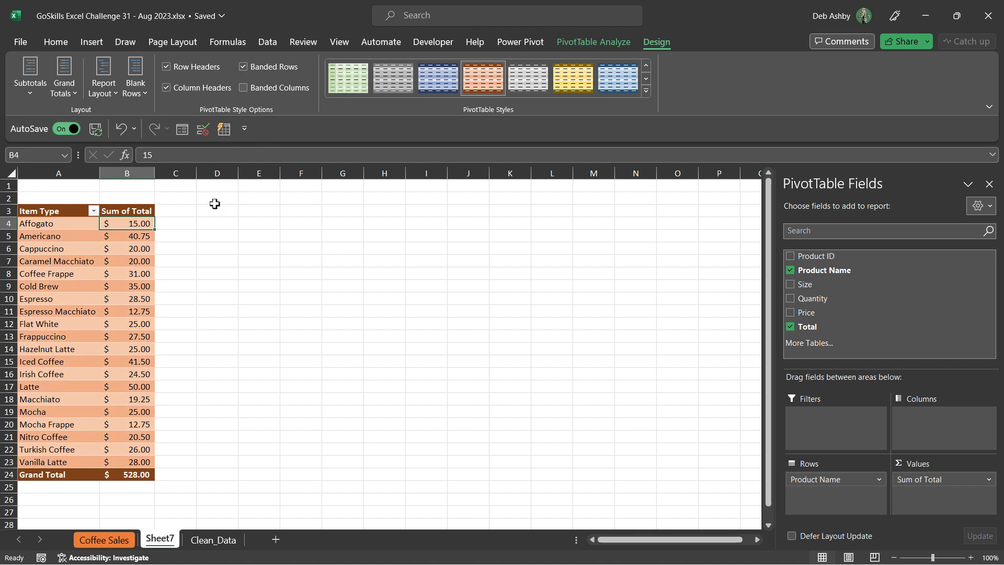
Insert a slicer for the Size field and place it directly beside the PivotTable.
left_click(124, 236)
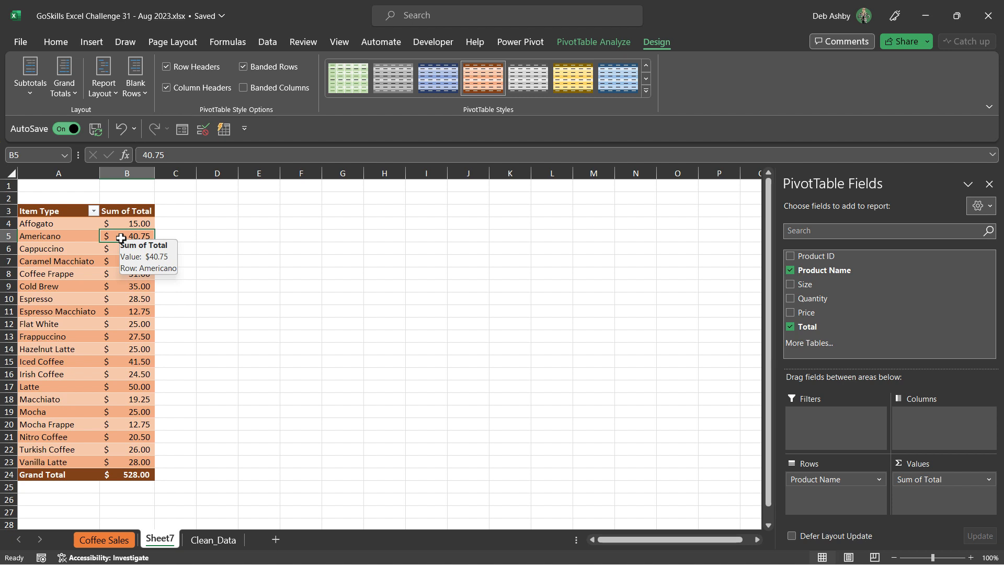
left_click(603, 42)
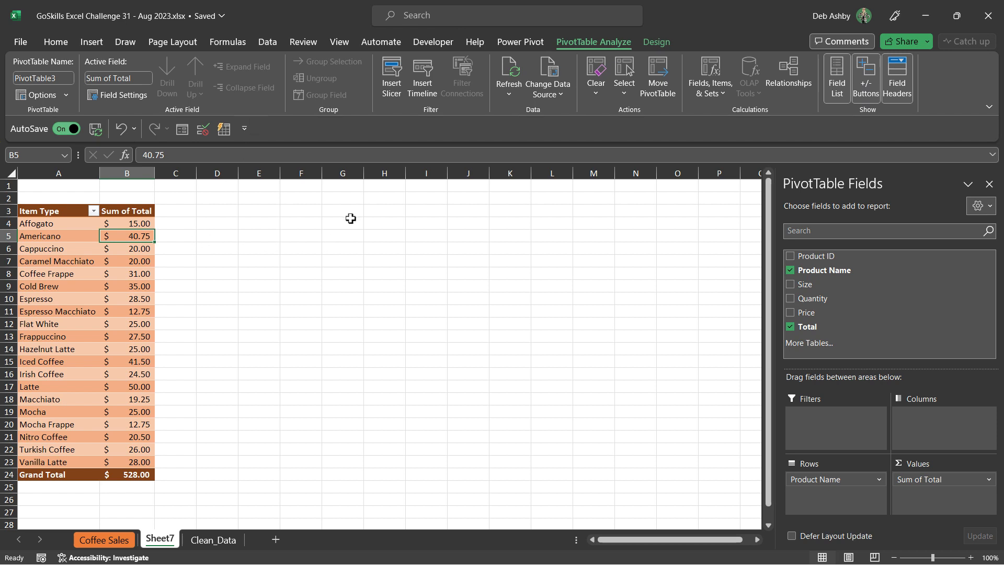
left_click(394, 77)
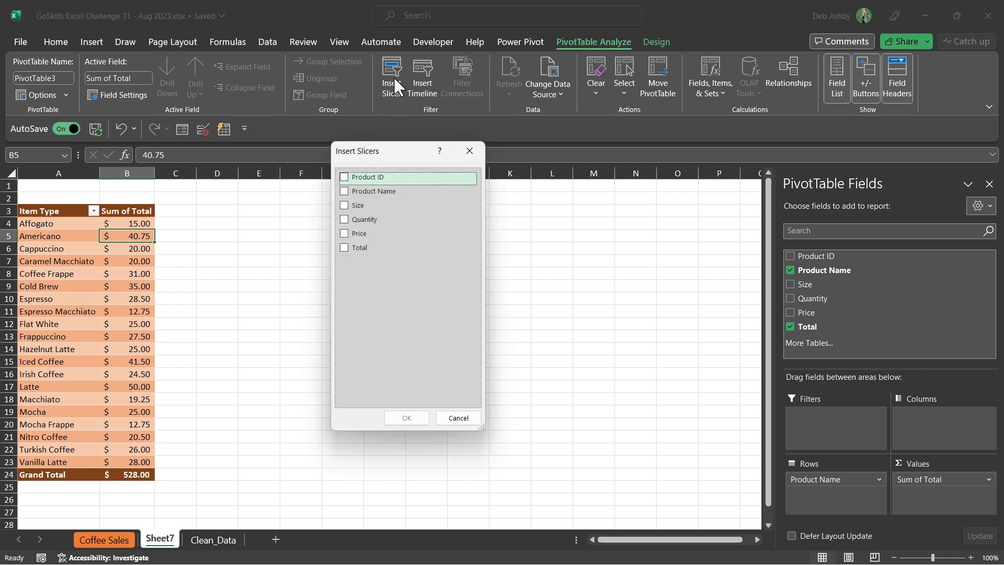
left_click(343, 206)
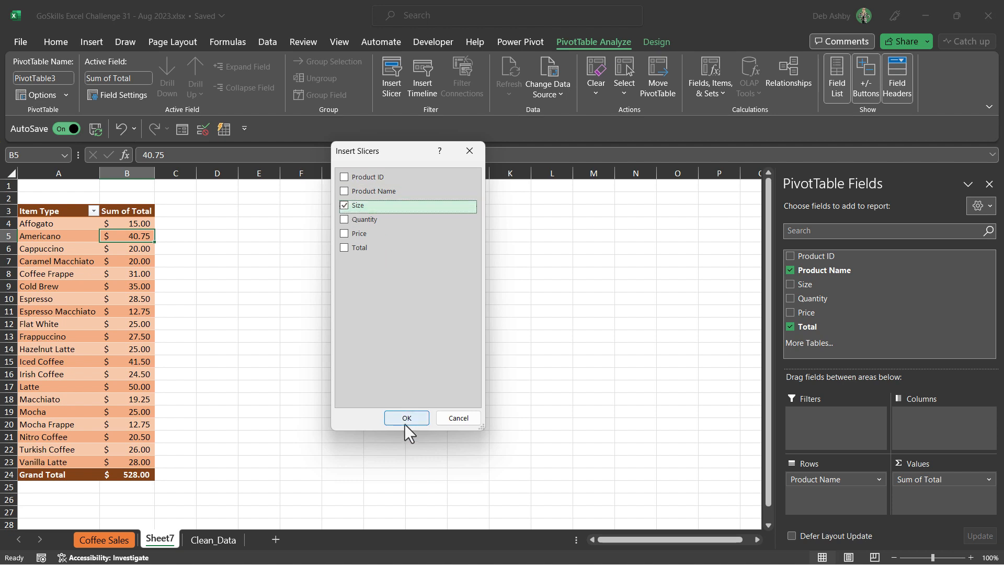
left_click(407, 418)
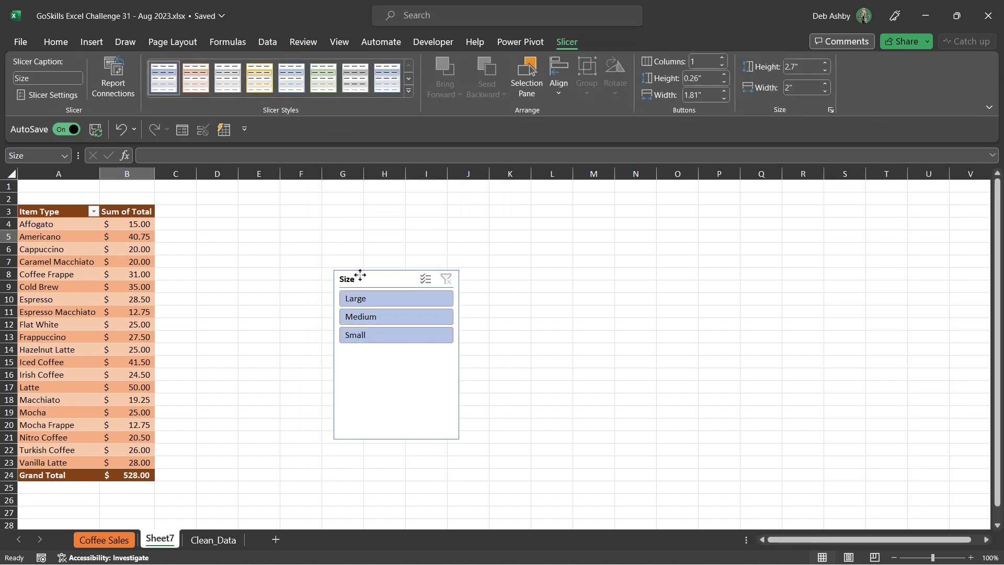
left_click_drag(360, 275, 214, 205)
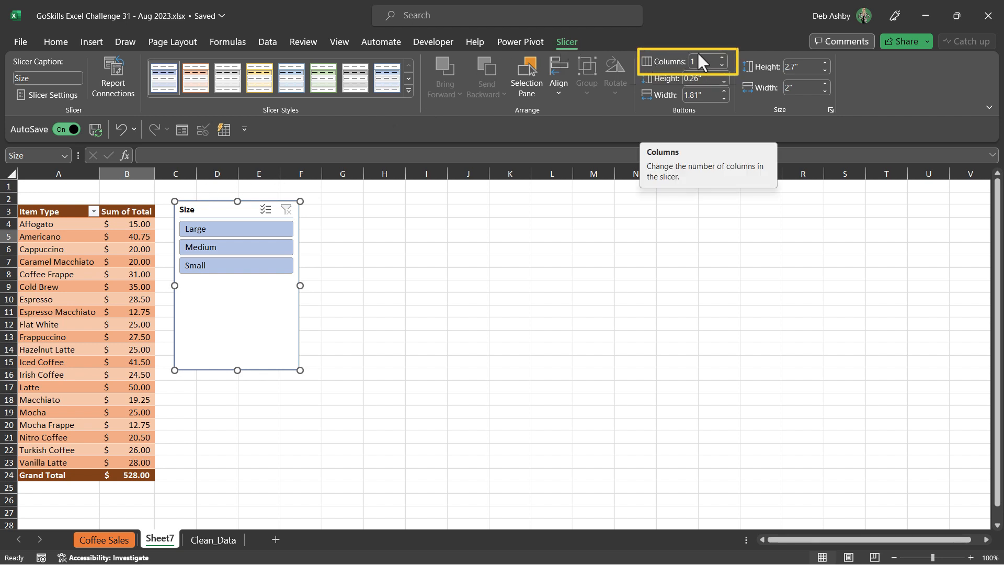
Arrange the Size slicer's buttons in 3 columns and resize the slicer to about 2.86 inches wide and 0.69 inches high.
left_click(722, 58)
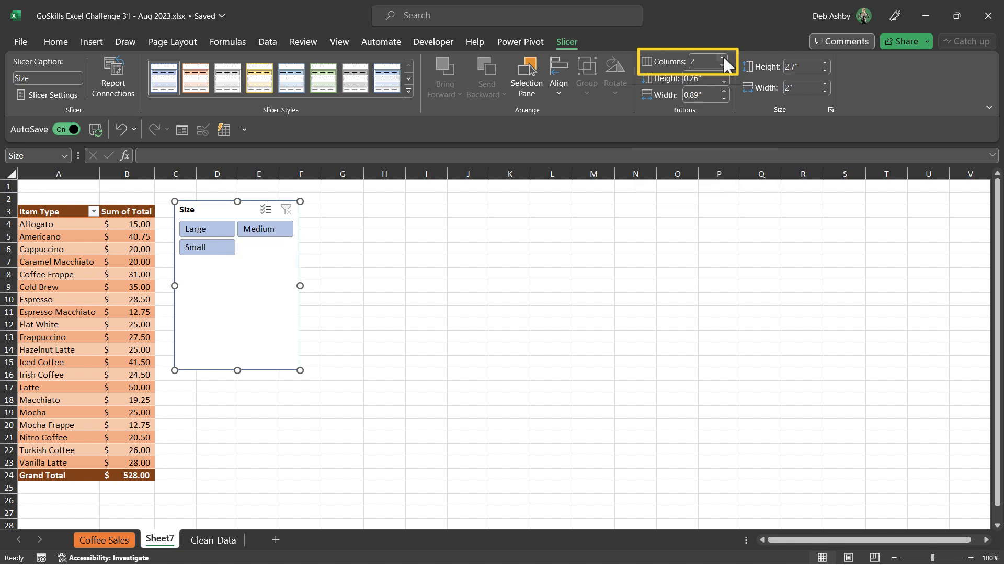
left_click(723, 57)
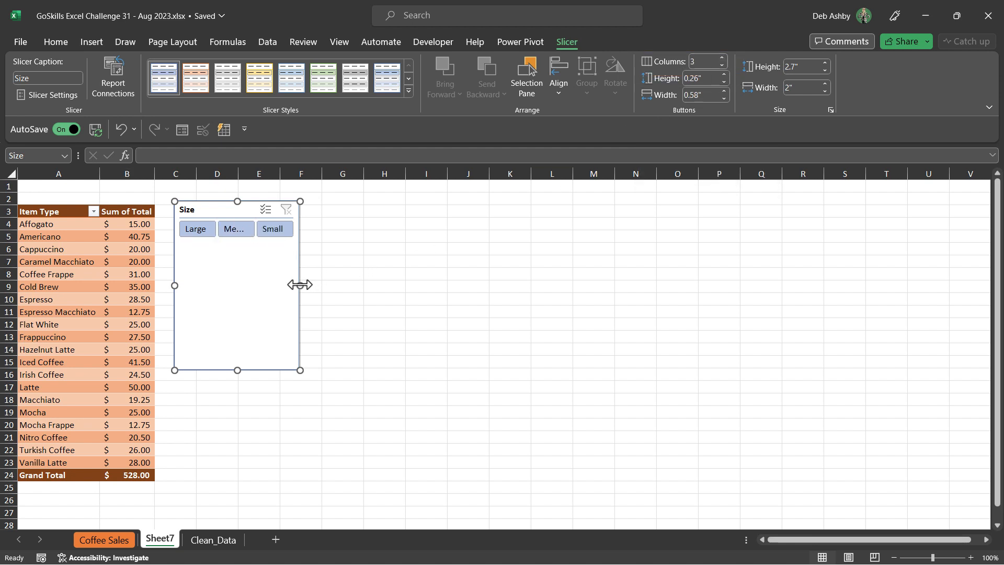
left_click_drag(300, 285, 353, 282)
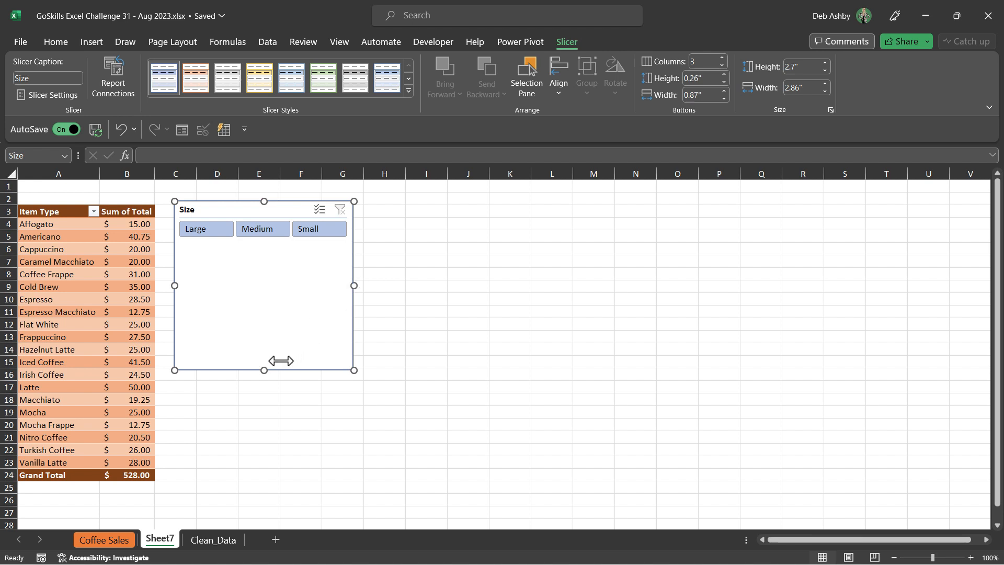
left_click_drag(263, 370, 281, 242)
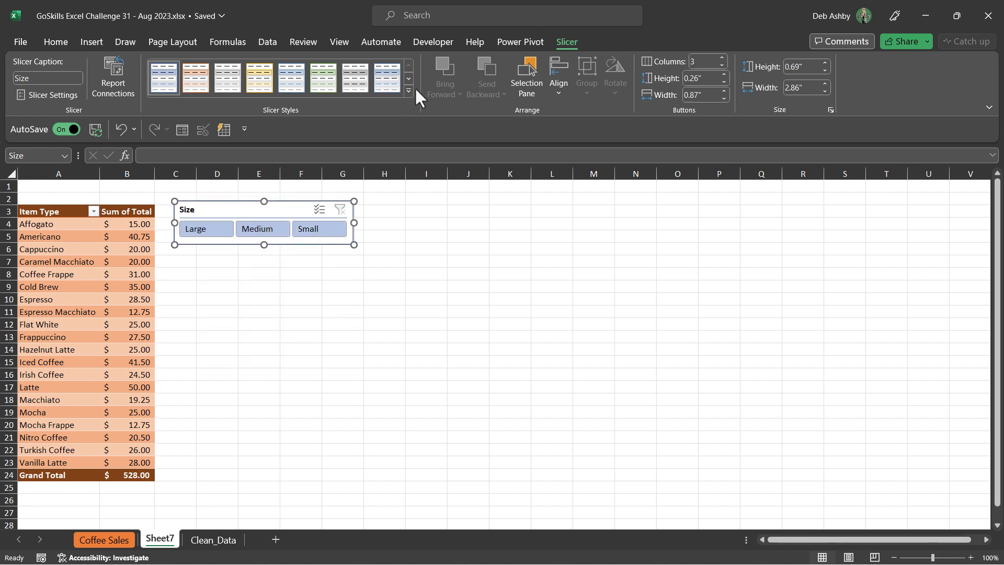
Apply the orange style from the Dark group to the Size slicer and hide its header.
left_click(408, 90)
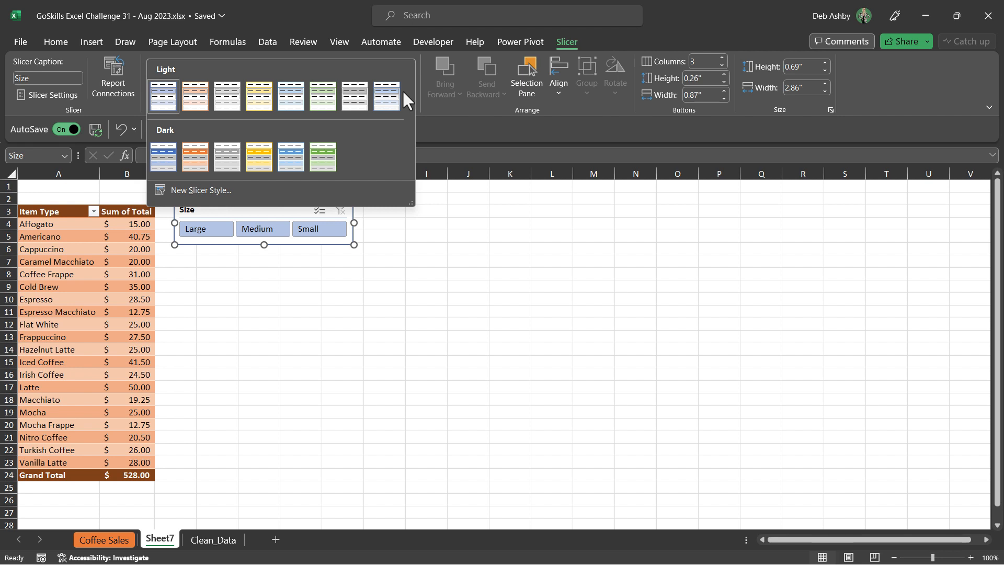
left_click(200, 156)
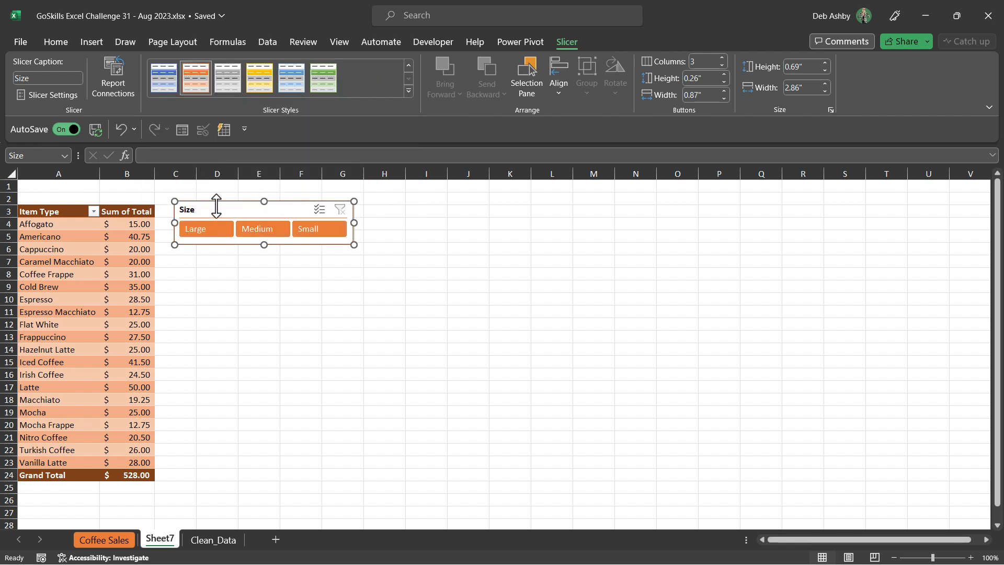
right_click(185, 210)
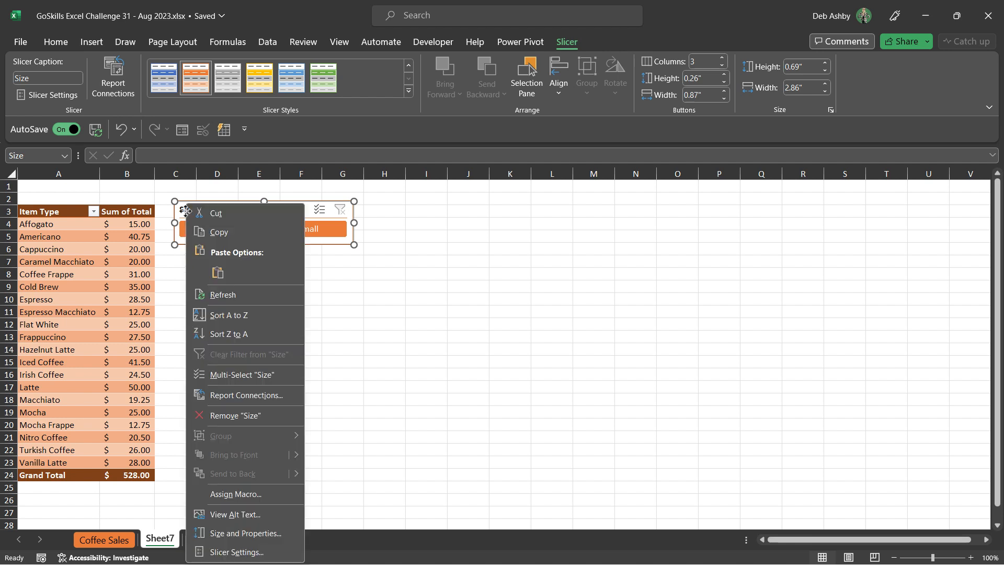
left_click(238, 552)
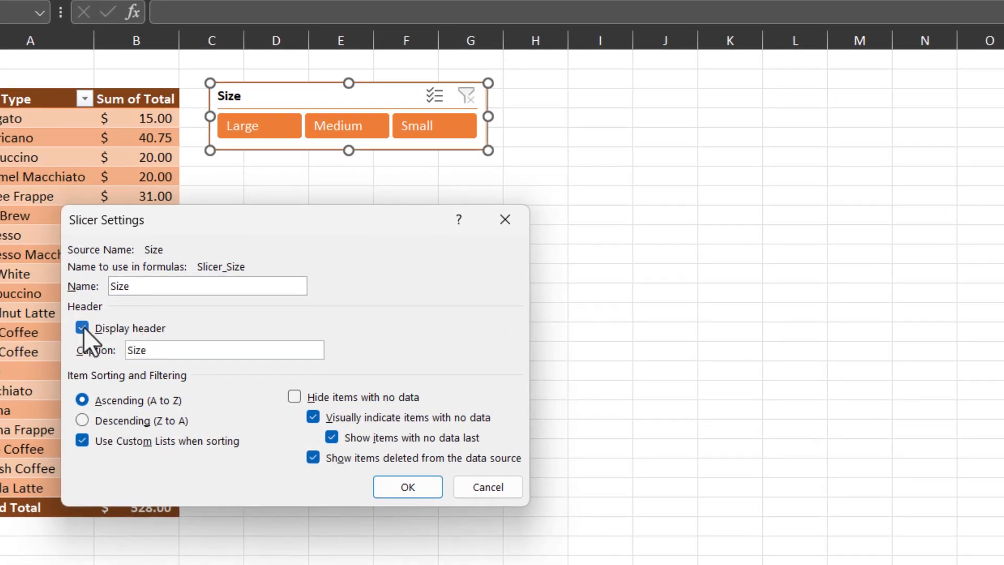
left_click(82, 327)
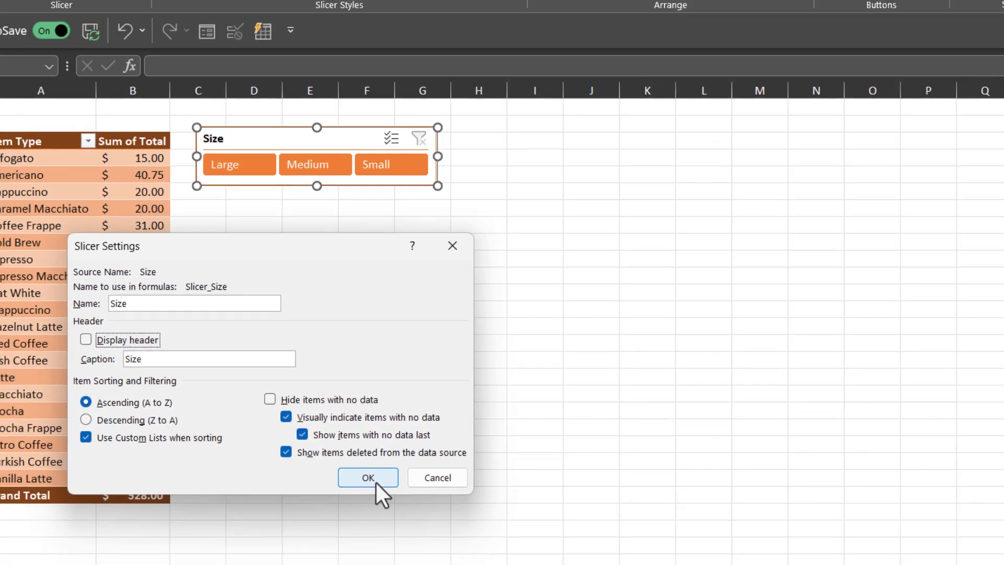
left_click(369, 478)
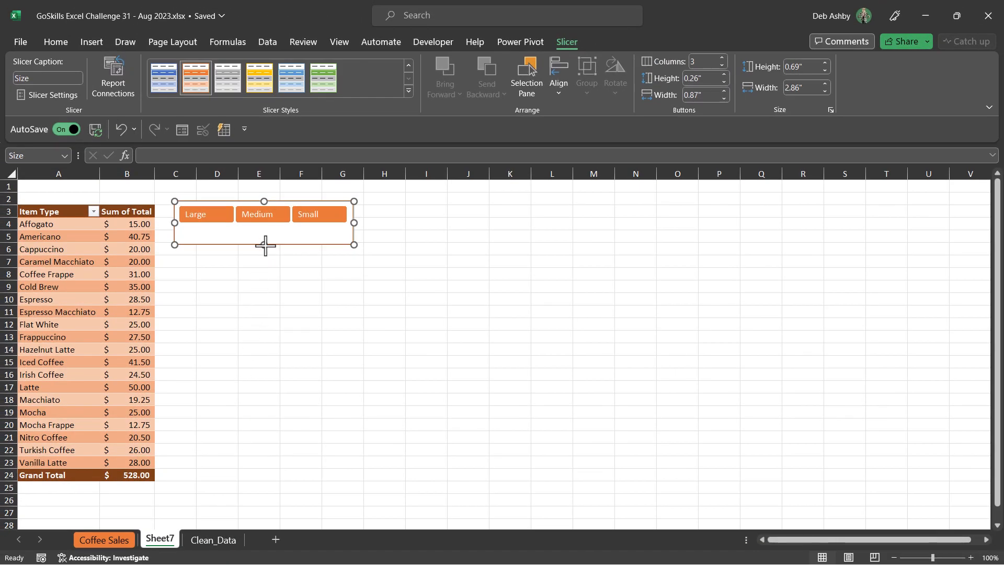
Shrink the Size slicer to about 0.44 inches high and move it into an enlarged row 2 above the PivotTable.
left_click_drag(265, 246, 266, 229)
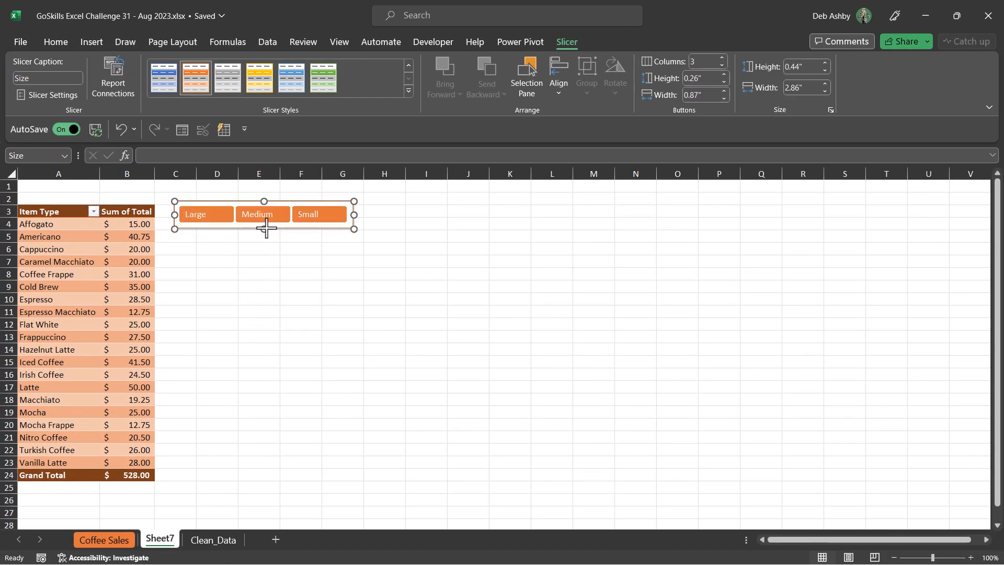
left_click(287, 299)
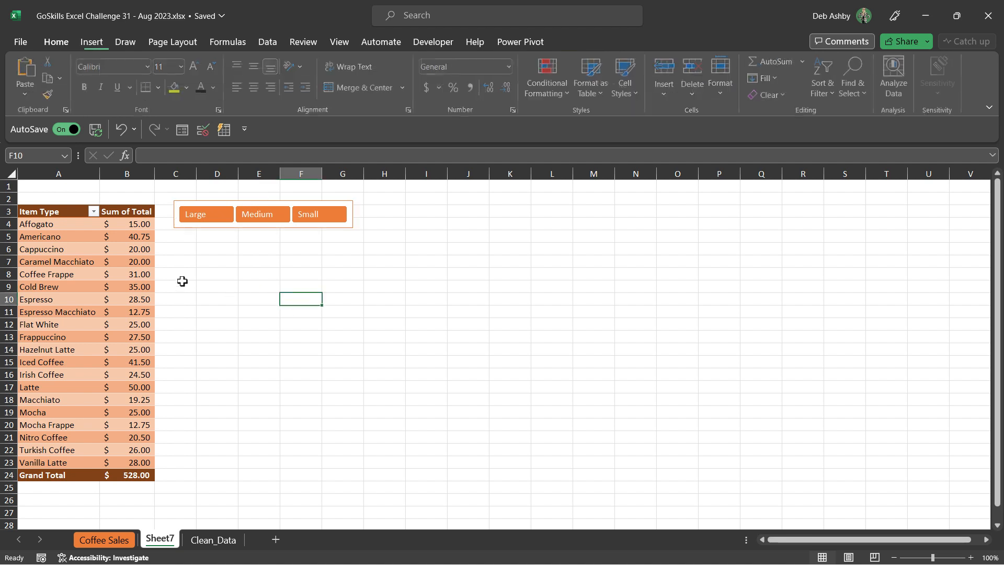
left_click_drag(10, 204, 10, 231)
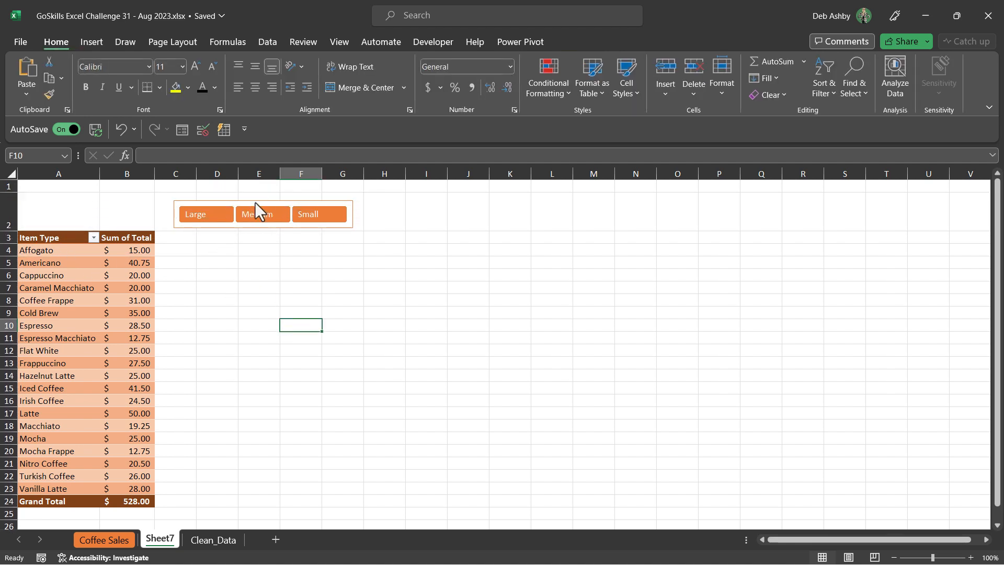
left_click_drag(257, 204, 98, 189)
left_click(264, 292)
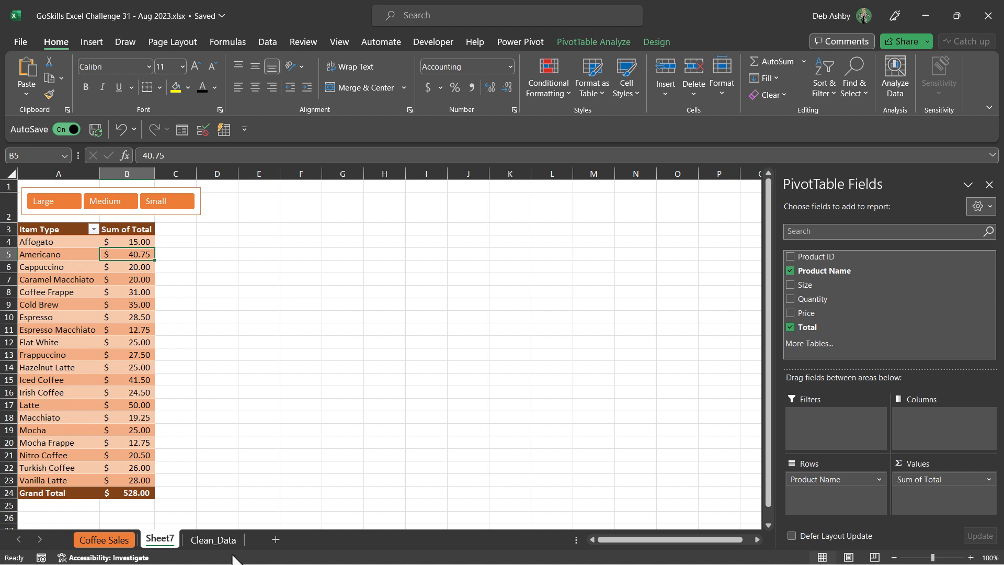
left_click(215, 538)
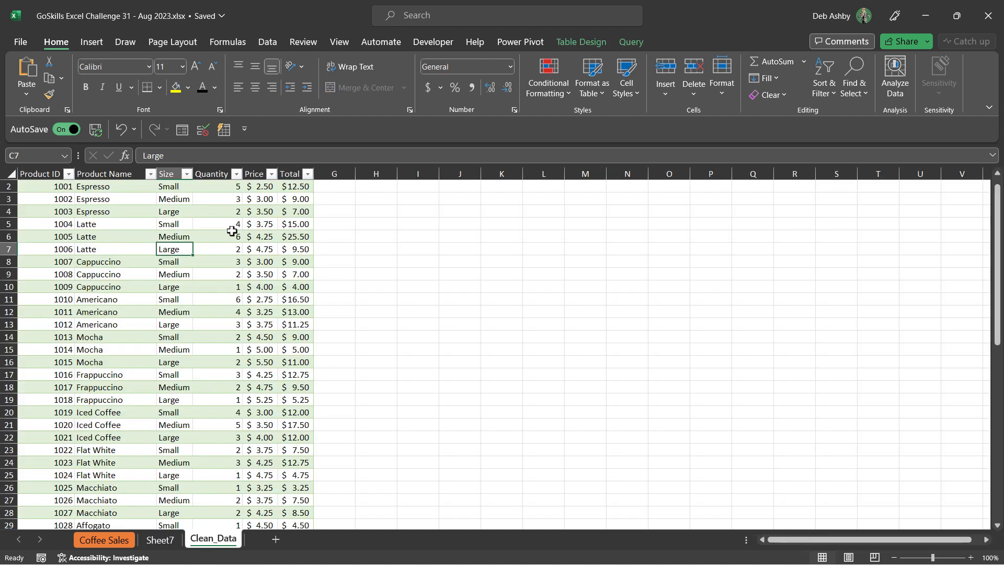
scroll(248, 235, "up", 1)
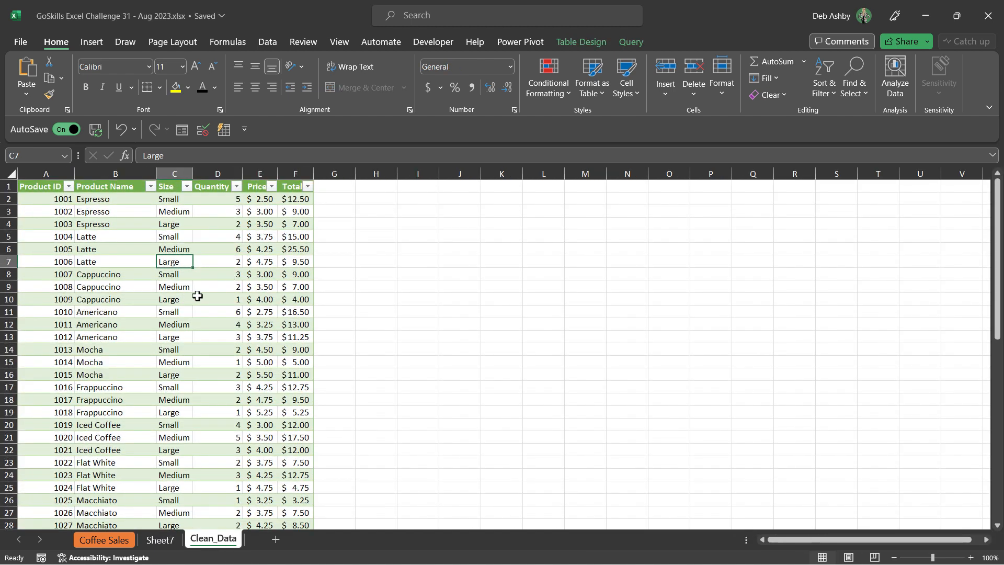
left_click(168, 541)
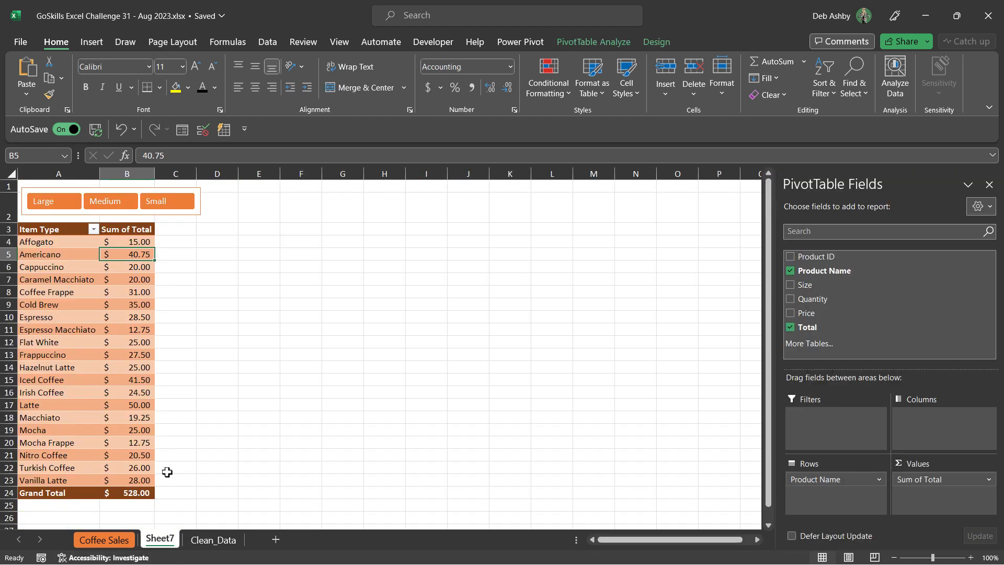
Start a new calculated field for the PivotTable and name it +Tax (20%).
left_click(132, 243)
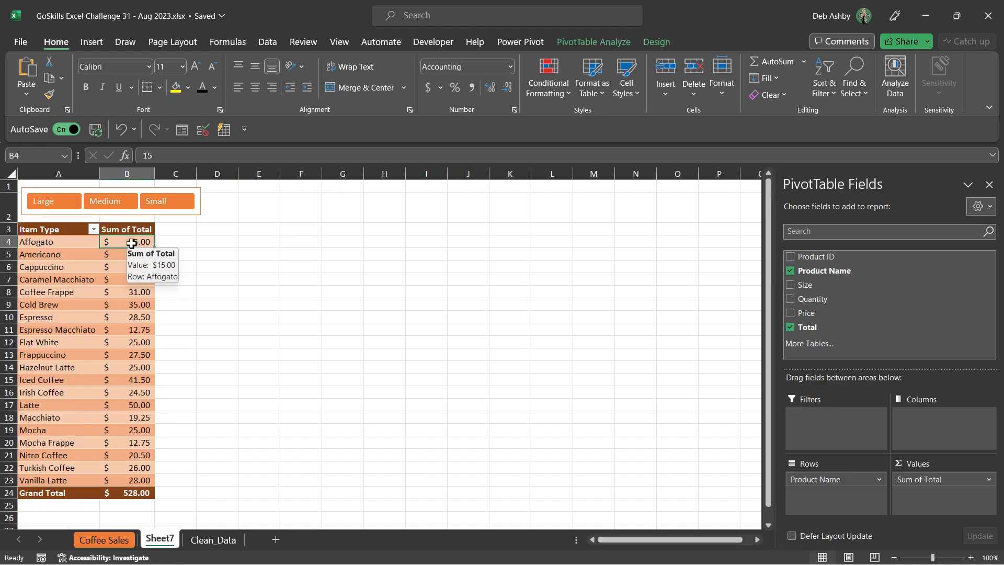
left_click(573, 42)
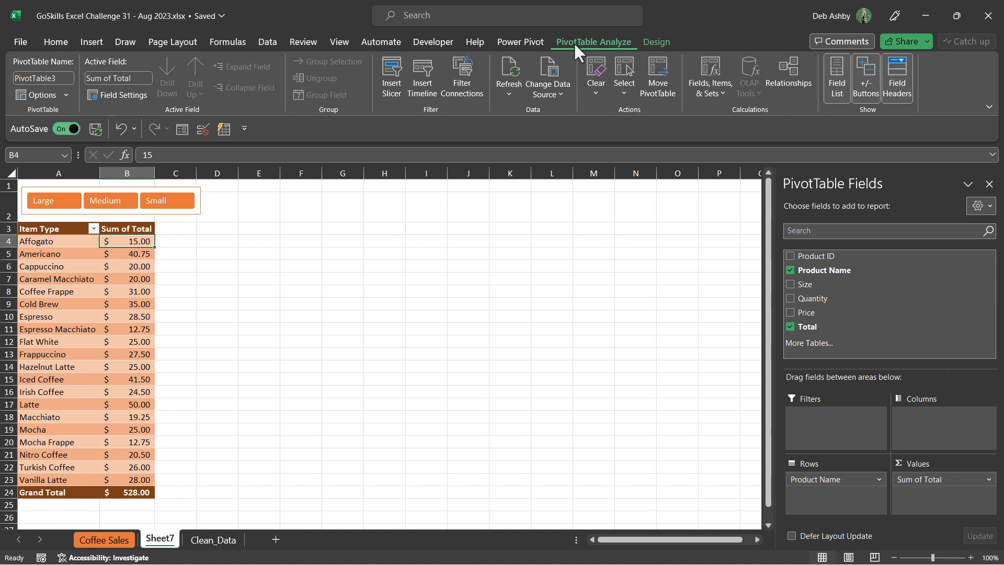
left_click(718, 93)
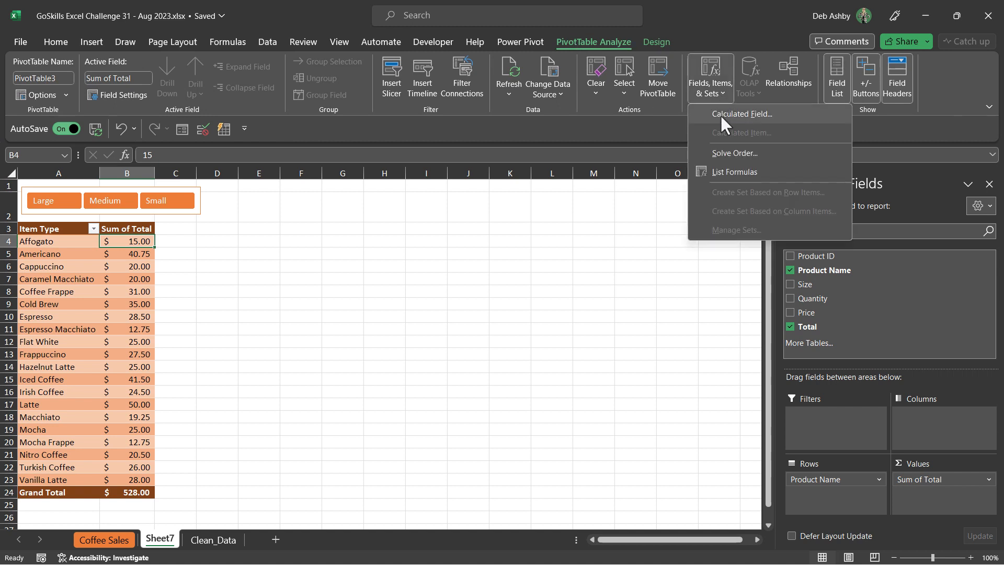
left_click(721, 115)
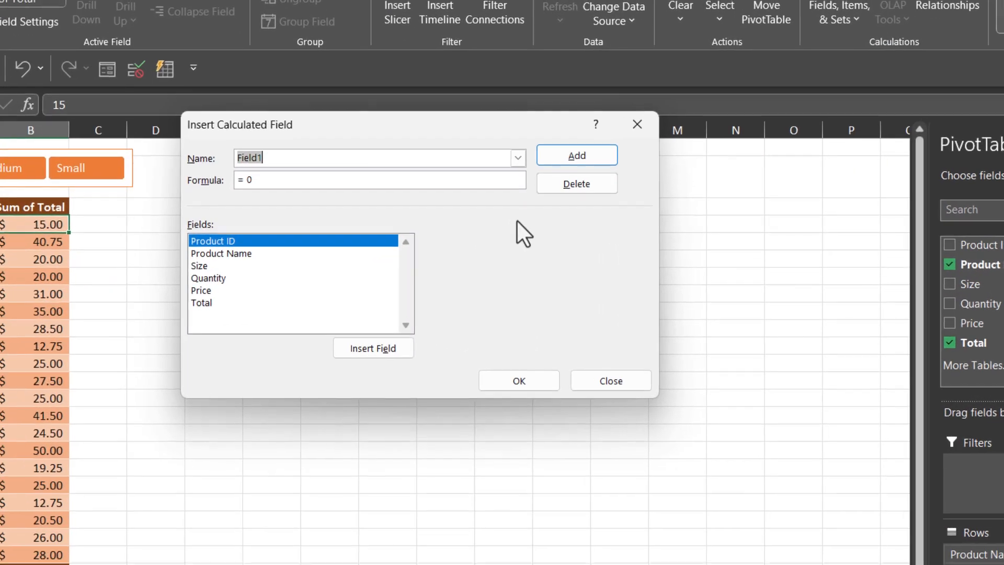
type("+Tax")
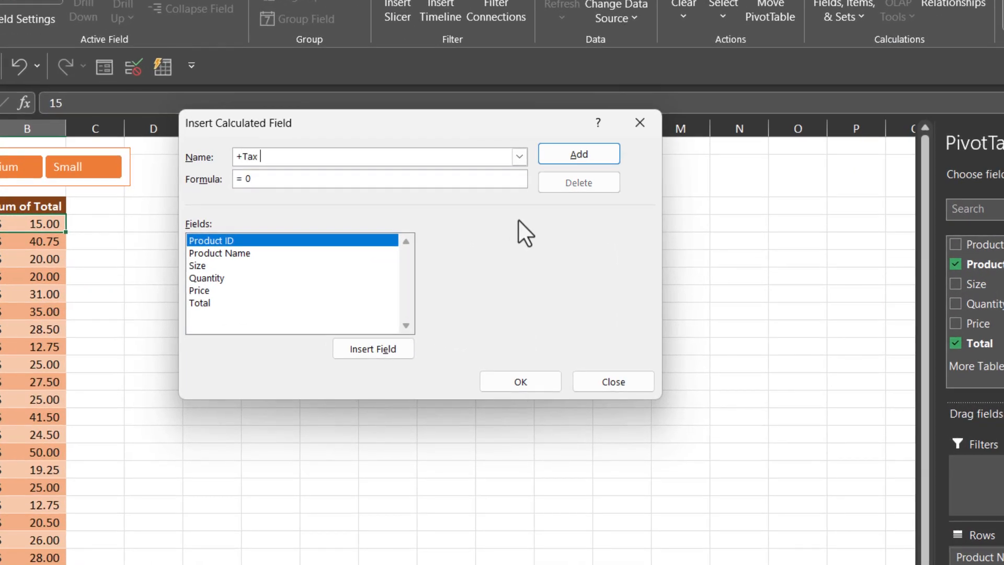
type(" (20%)")
Give the +Tax (20%) calculated field the formula =(Total*20%)+Total and insert it into the PivotTable.
left_click(264, 179)
key("BackSpace")
type("(")
double_click(205, 304)
type("*20%")
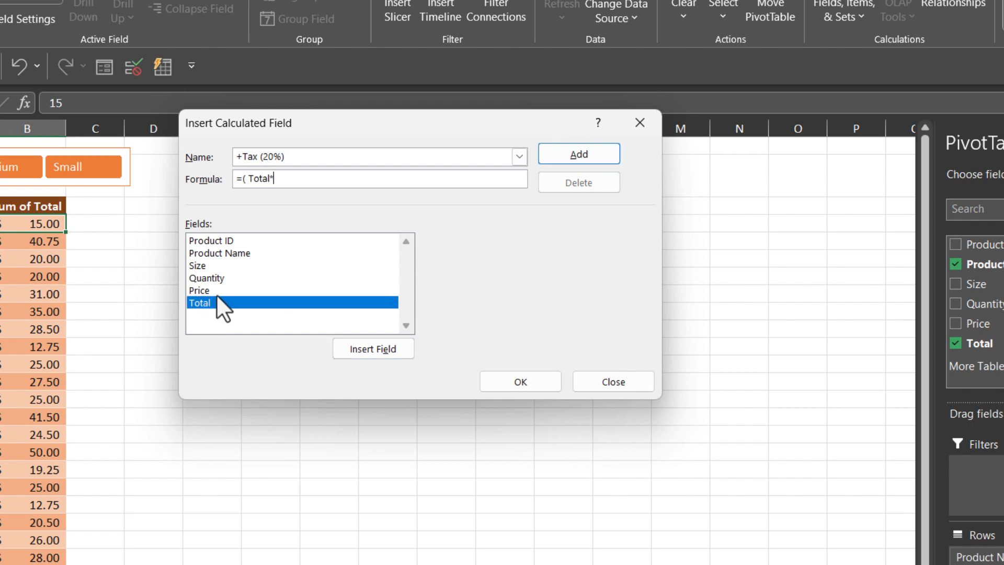
type(")+")
double_click(218, 302)
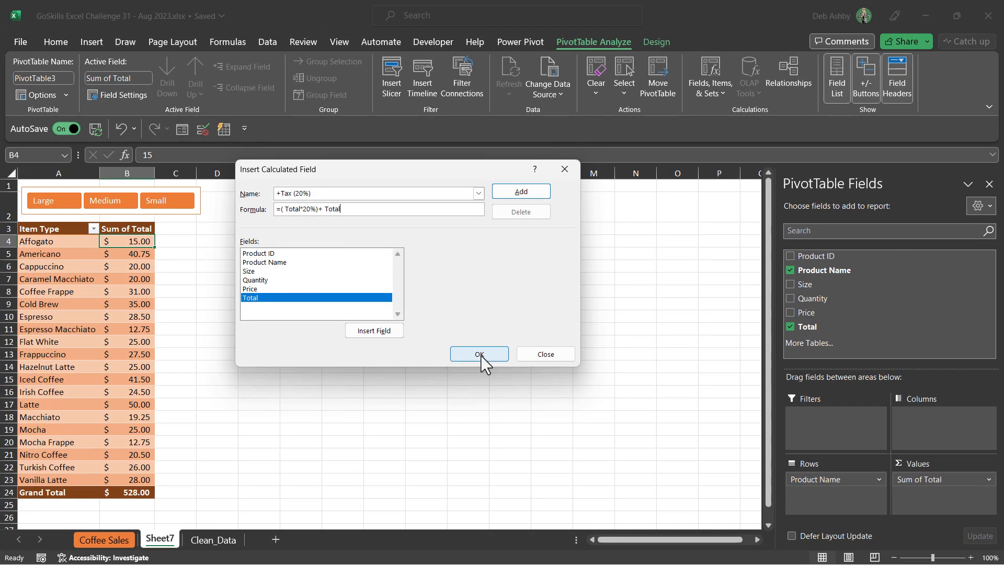
left_click(480, 354)
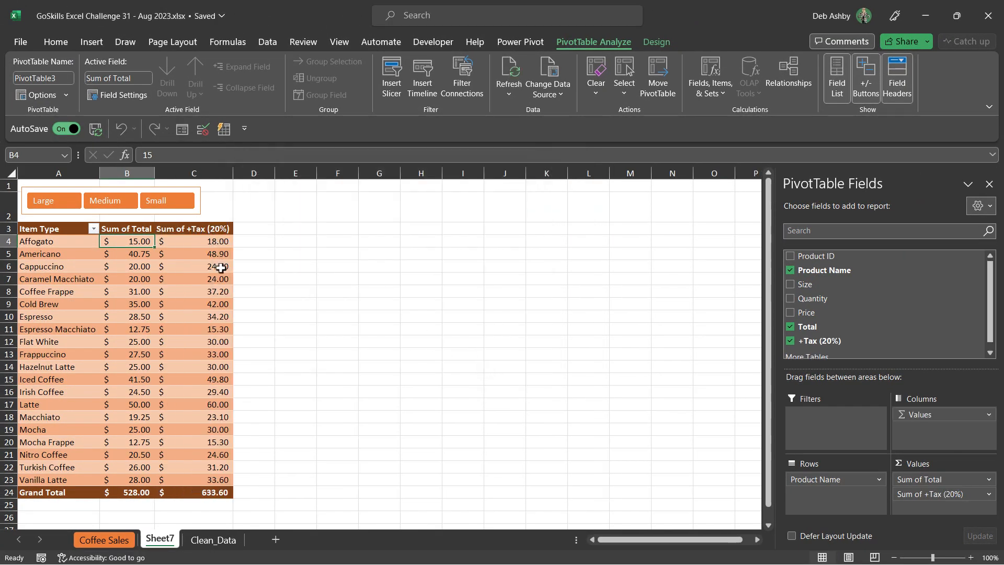
Rename the PivotTable's Sum of +Tax (20%) value column to +Tax.
double_click(182, 229)
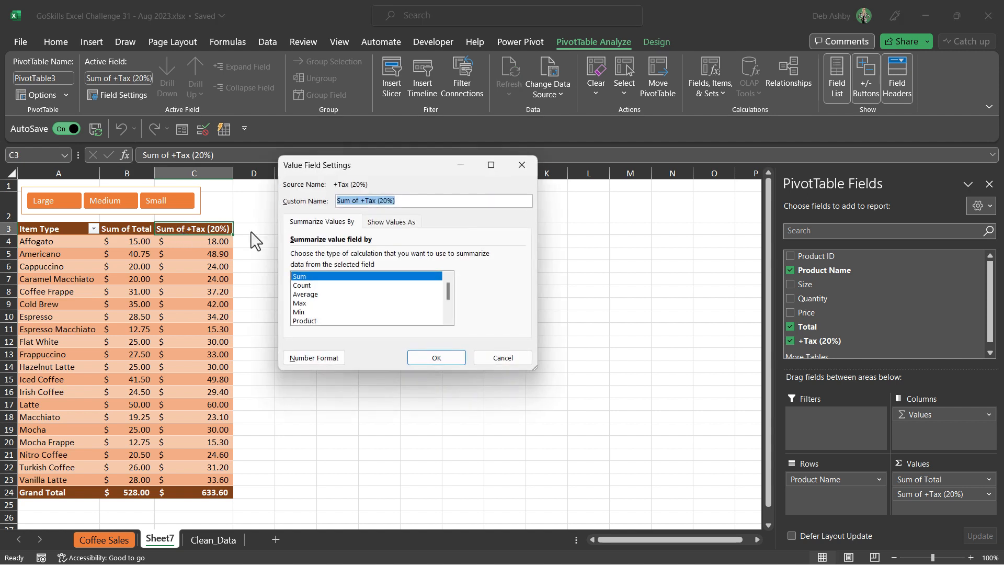
type("+Tax")
left_click(437, 359)
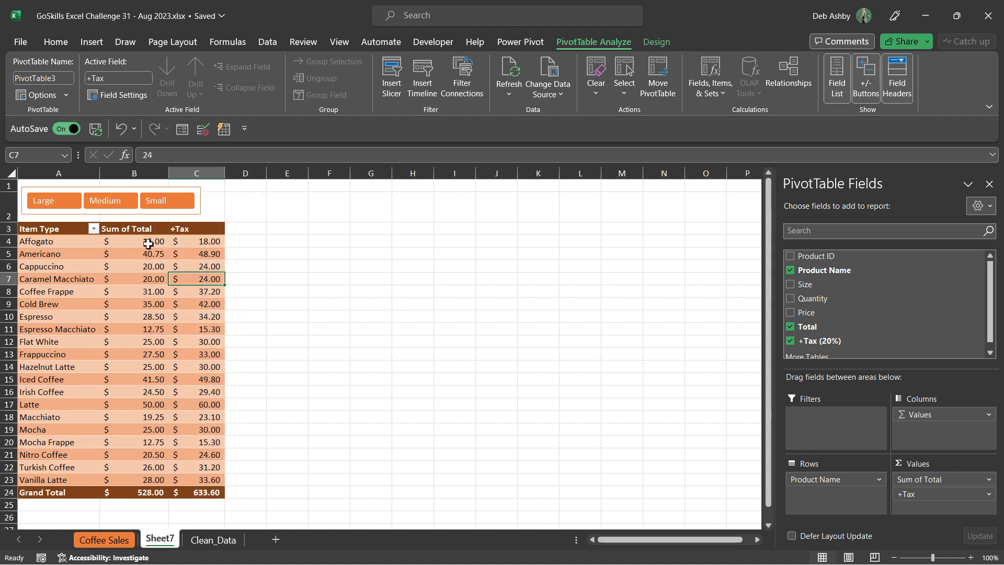
Sort the PivotTable's items by Sum of Total from largest to smallest.
mouse_move(132, 242)
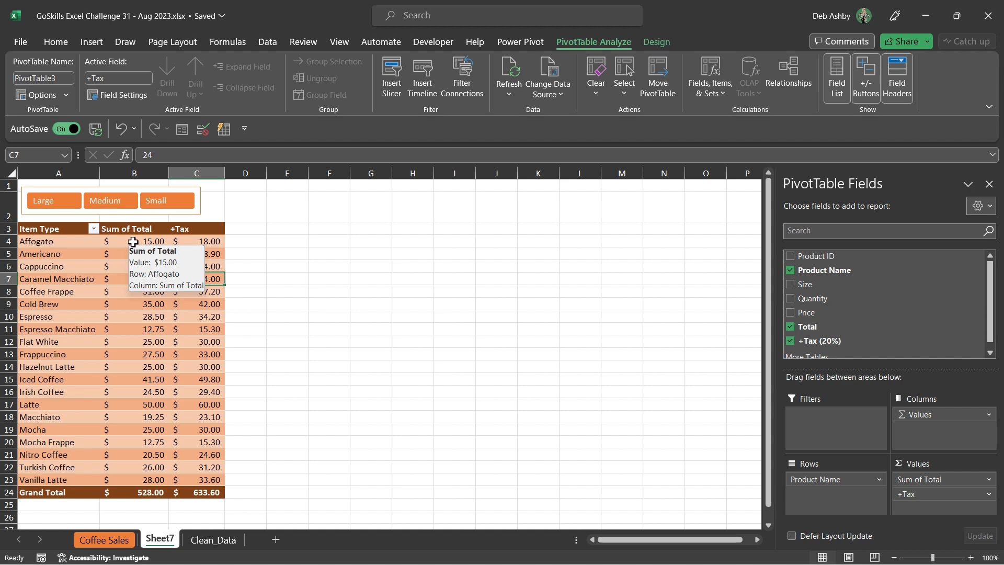
right_click(133, 242)
mouse_move(189, 354)
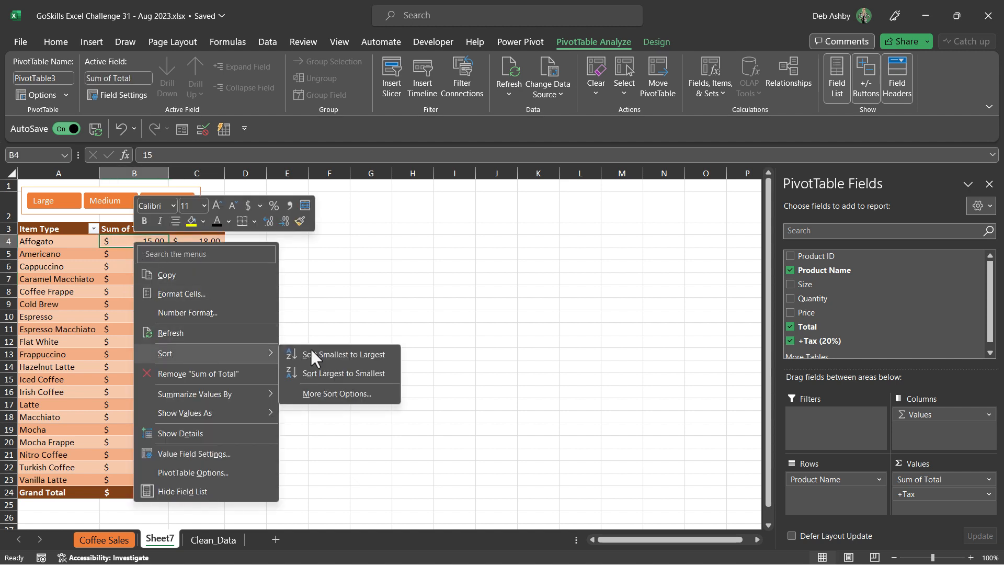
left_click(382, 375)
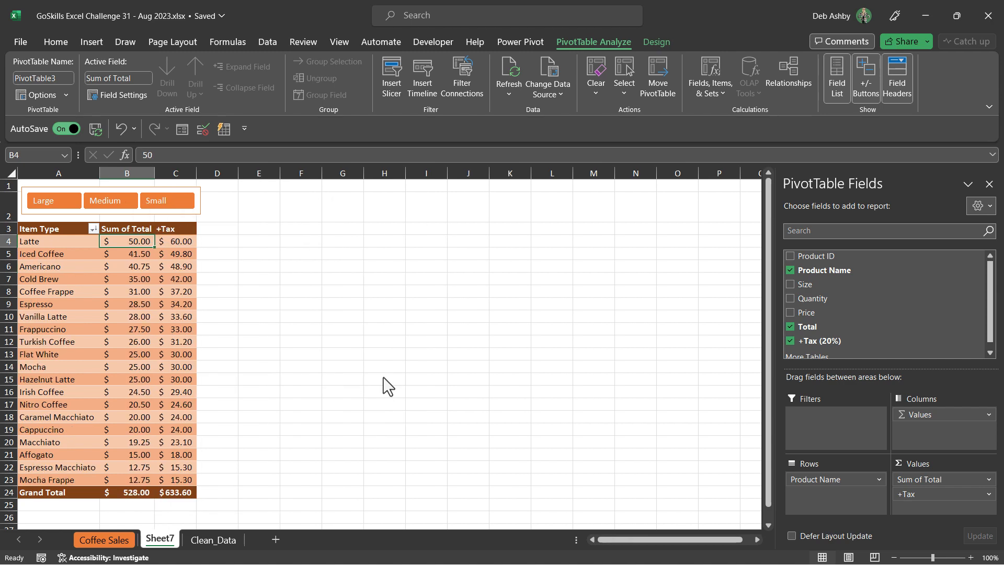
left_click(129, 328)
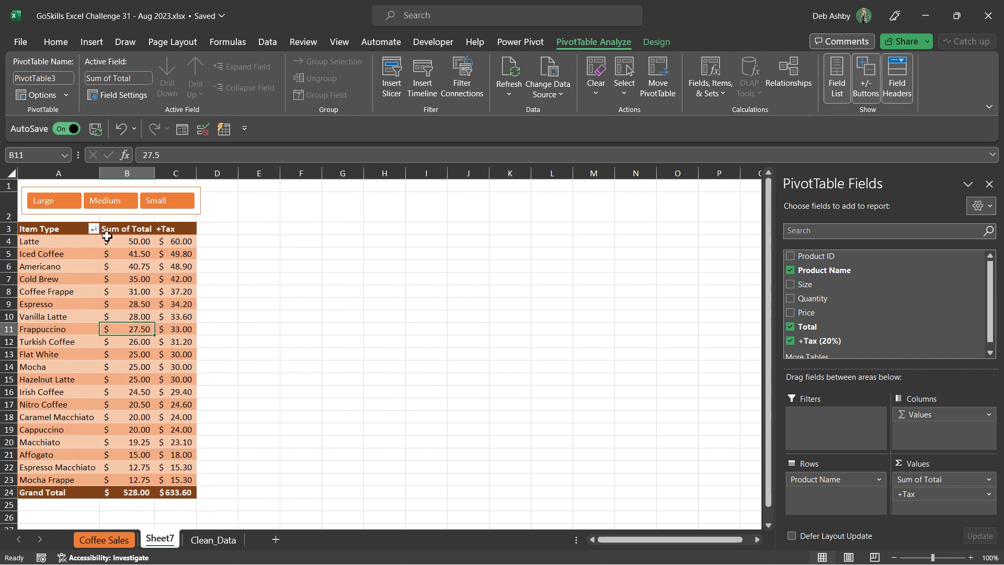
Test the Size slicer by filtering the PivotTable to Small, Medium, Large, Medium and Small in turn.
left_click(167, 202)
left_click(113, 202)
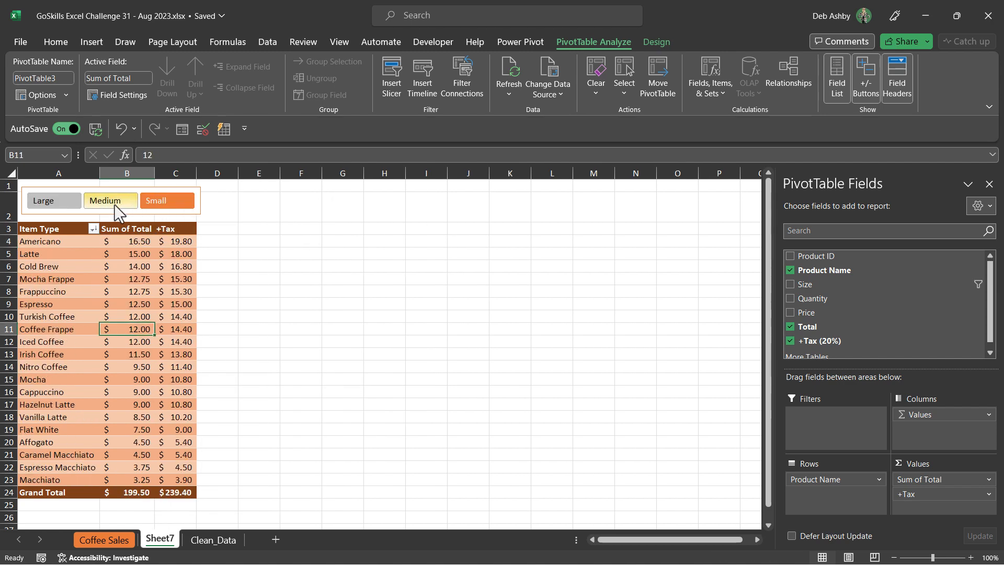
left_click(61, 199)
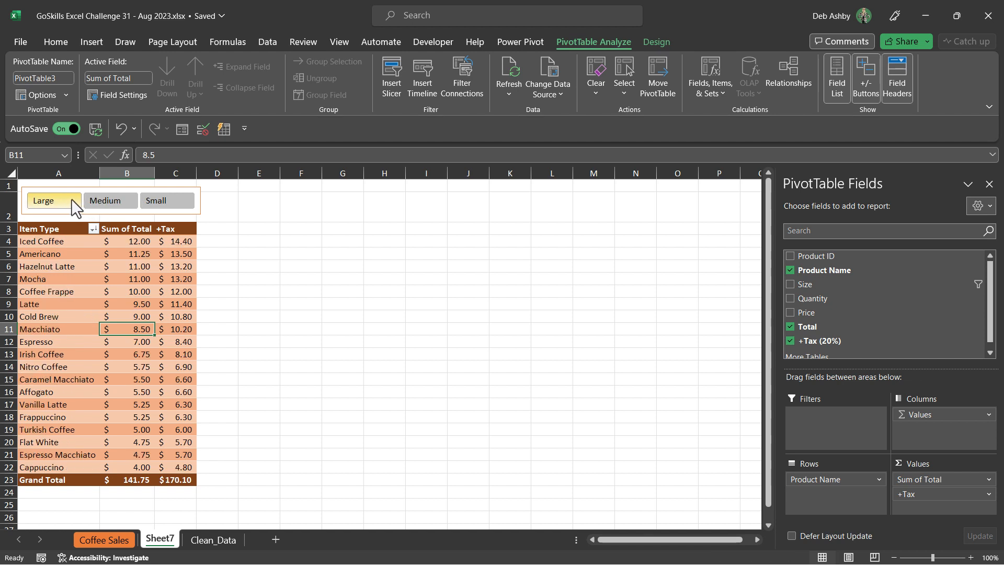
left_click(105, 198)
left_click(170, 198)
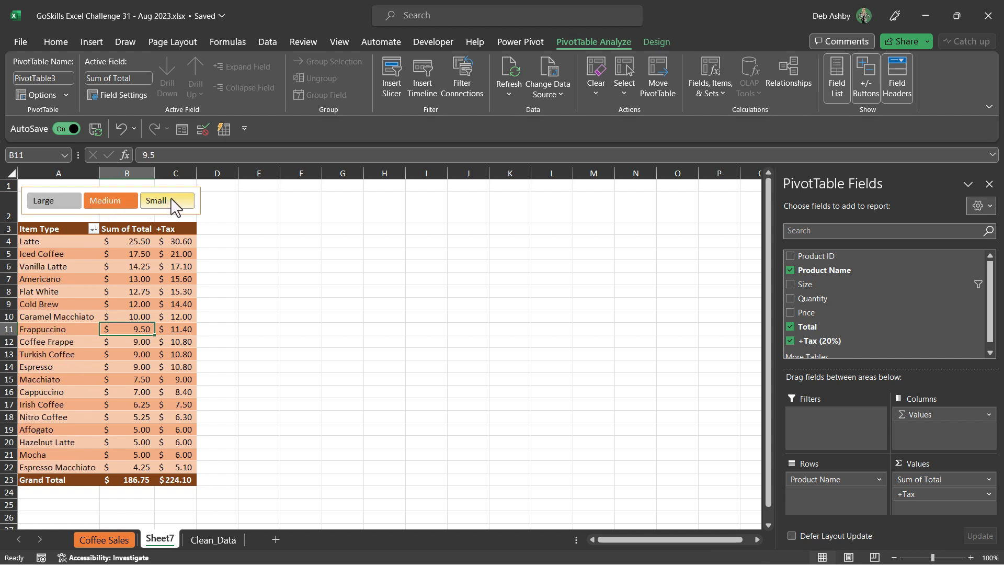